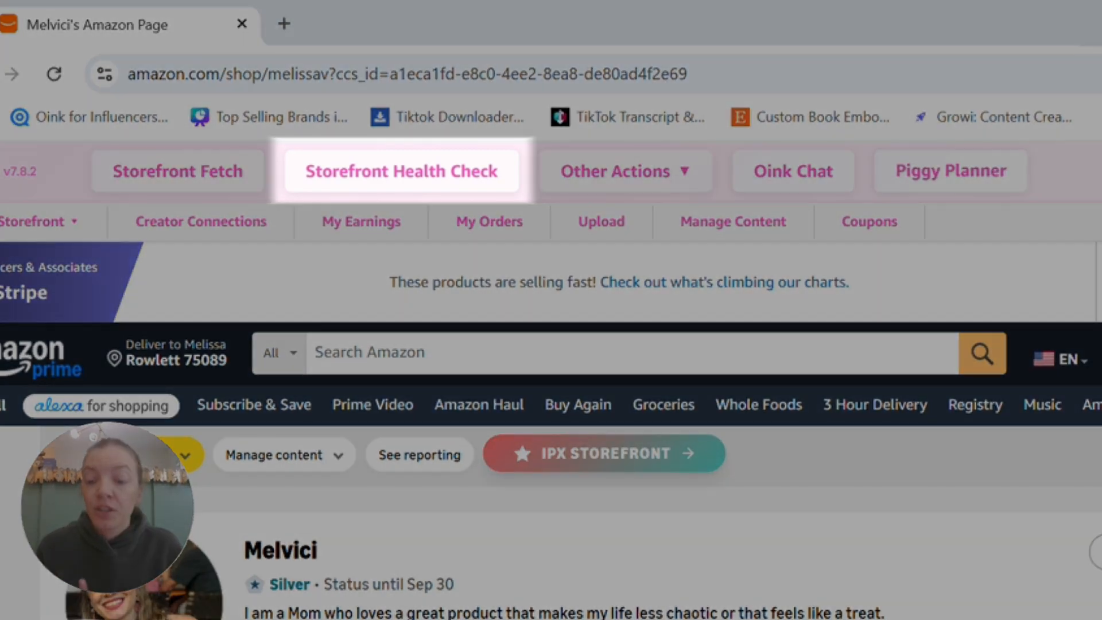
Look over the storefront's videos and run the Storefront Health Check
scroll(519, 510, down, 15)
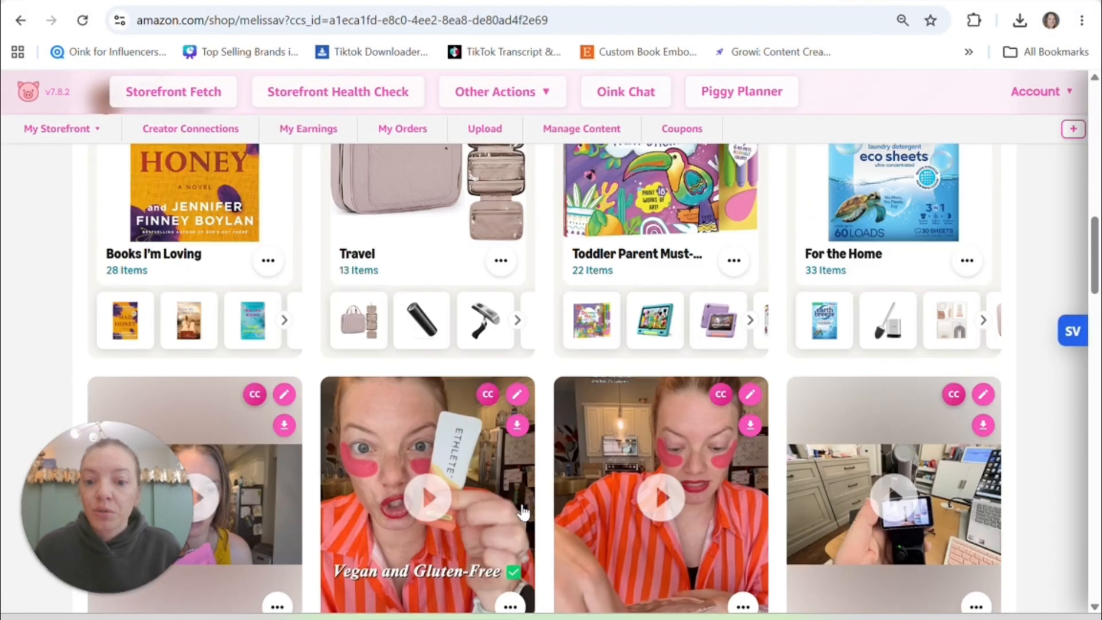
scroll(522, 511, down, 3)
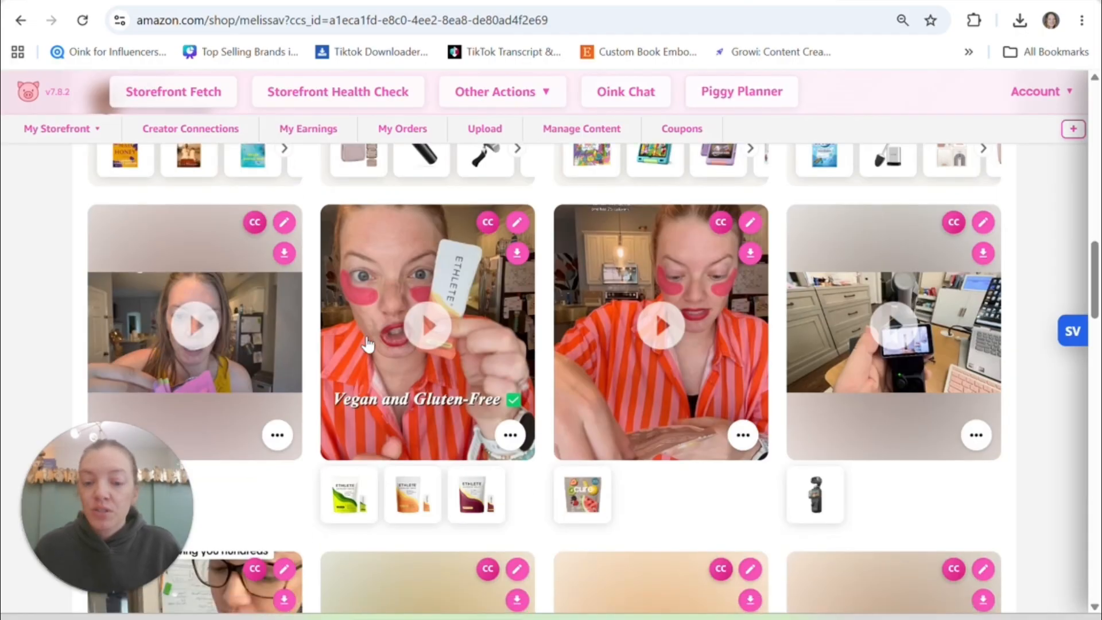
scroll(611, 347, down, 6)
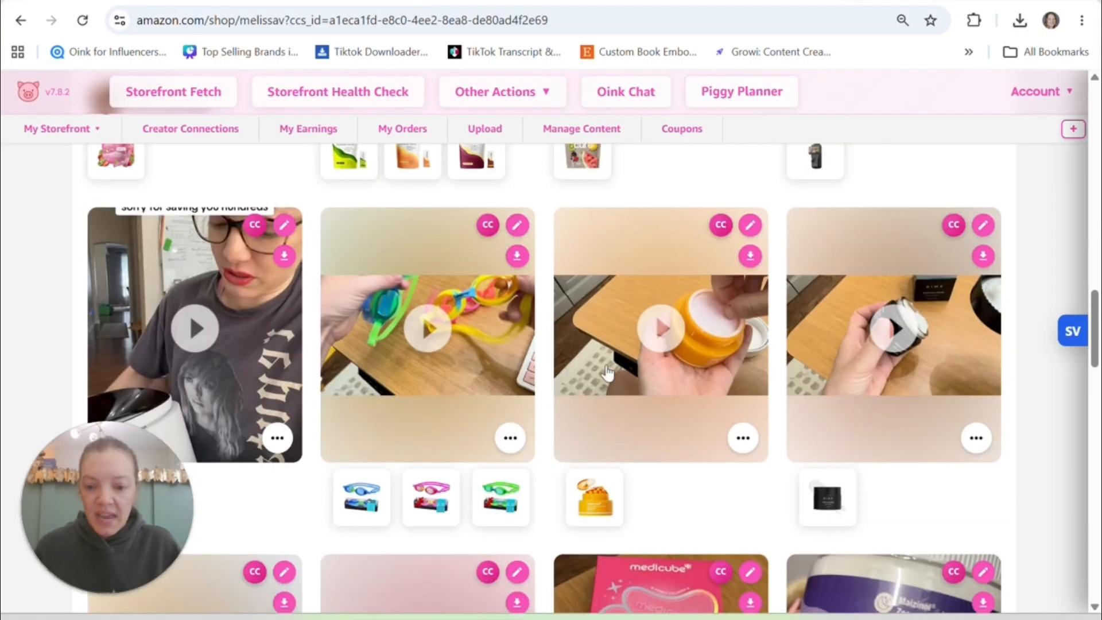
scroll(608, 372, up, 20)
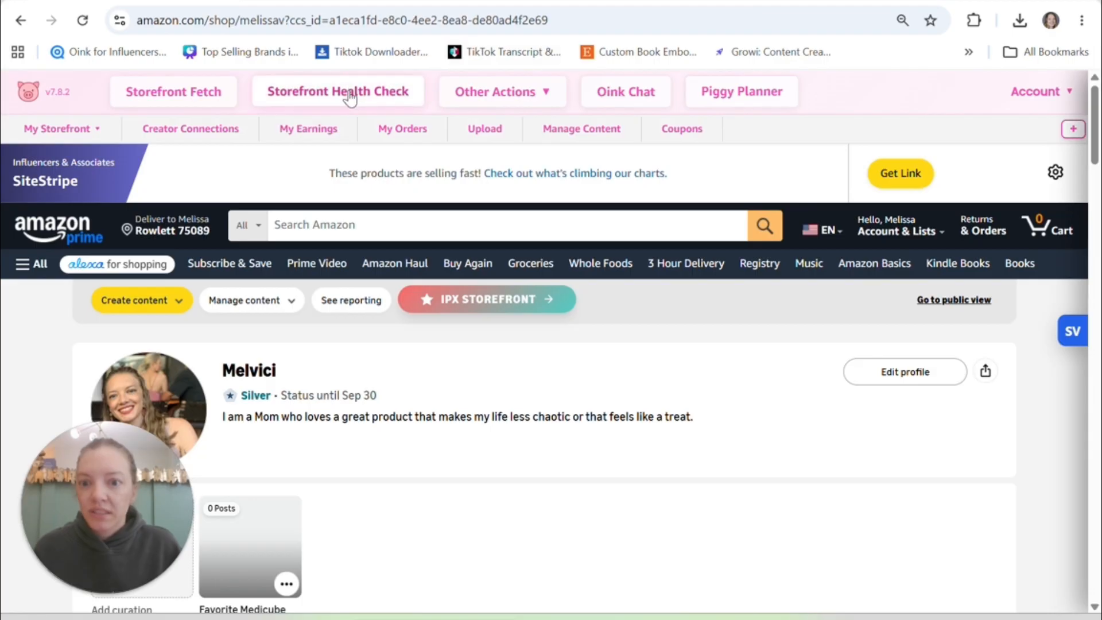
click(349, 96)
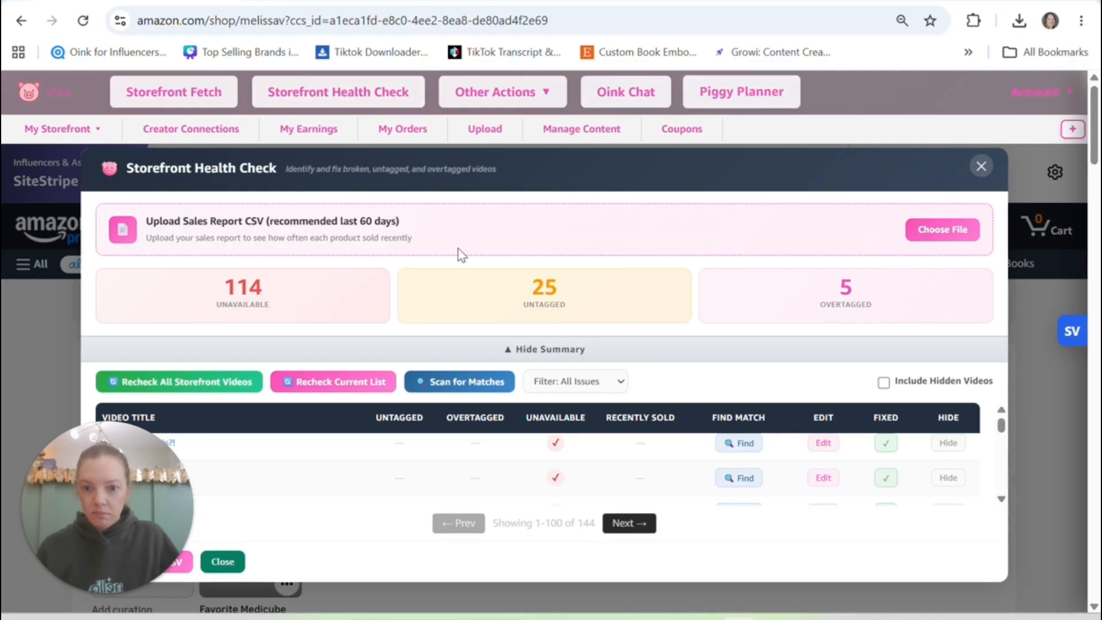
Review the list of flagged videos and scan it for replacement product matches
drag(191, 449, 1038, 47)
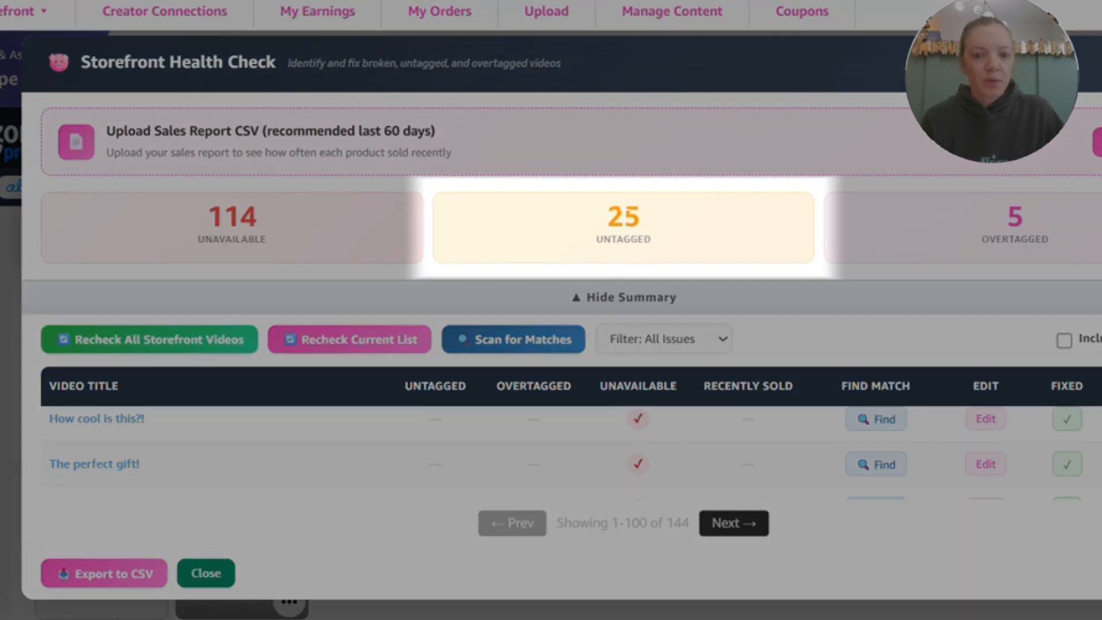
scroll(711, 458, down, 10)
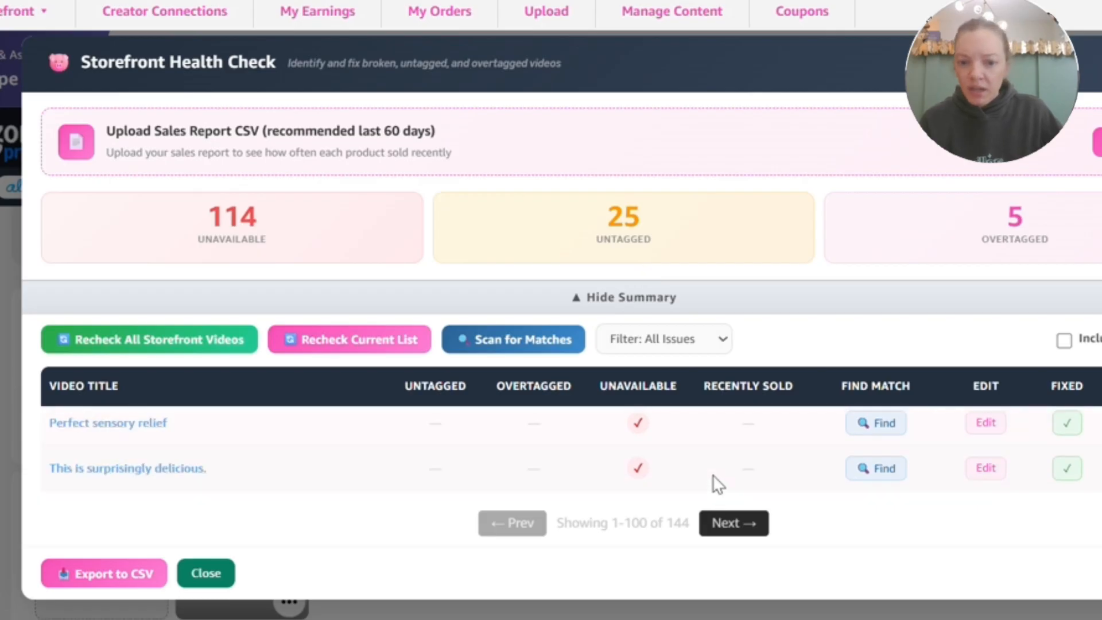
scroll(709, 430, down, 10)
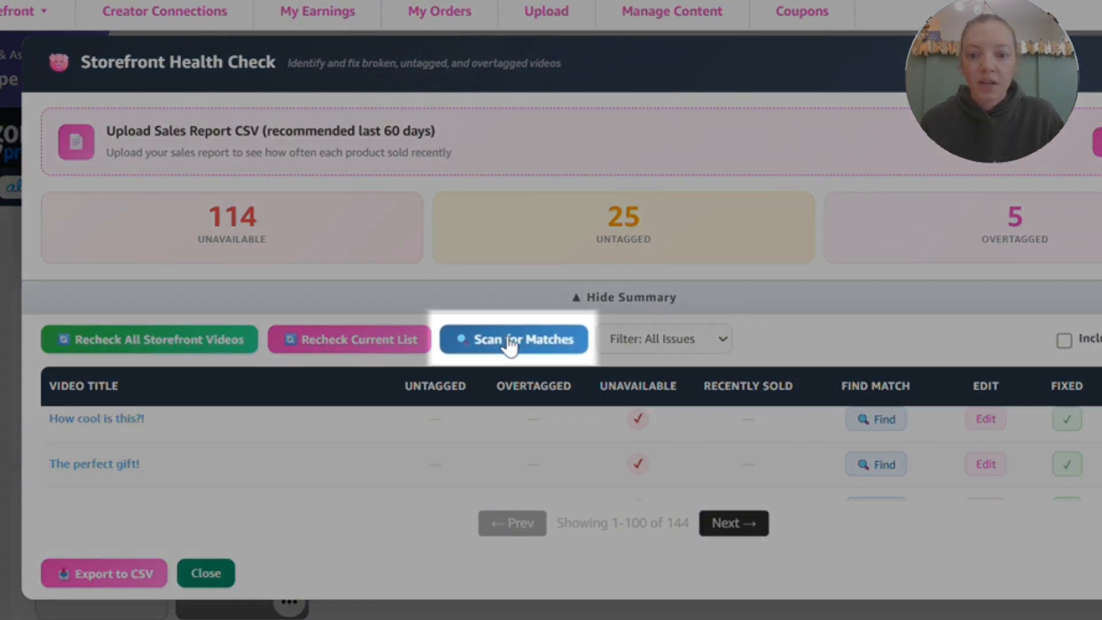
click(509, 344)
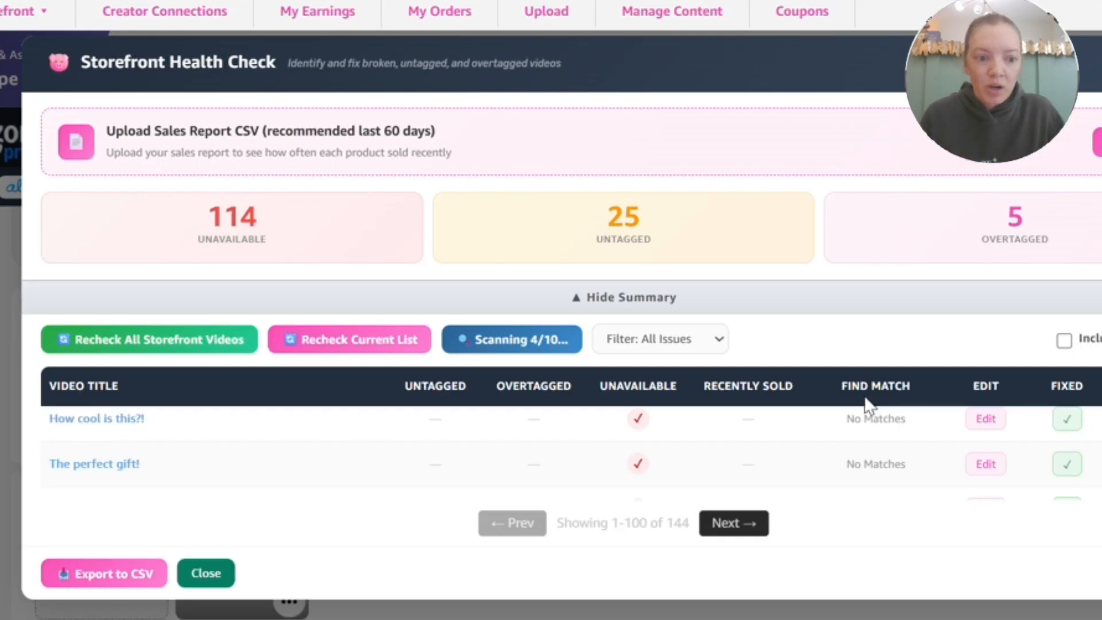
View the match for the video "Finally a solution for hard to reach outlets" and compare it with the original product
scroll(883, 419, down, 2)
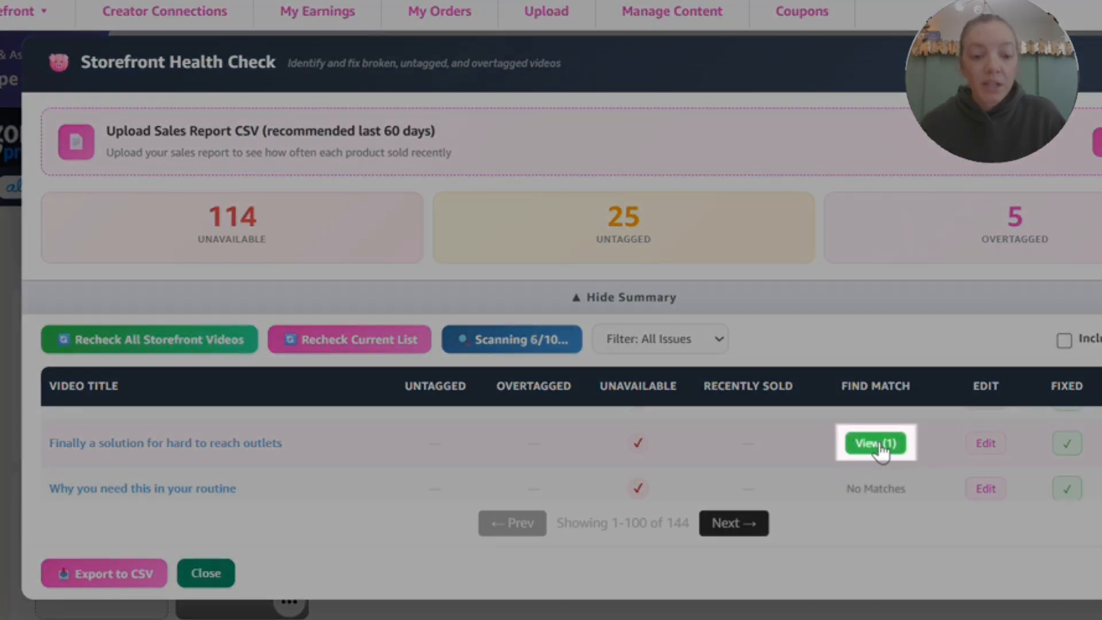
click(880, 447)
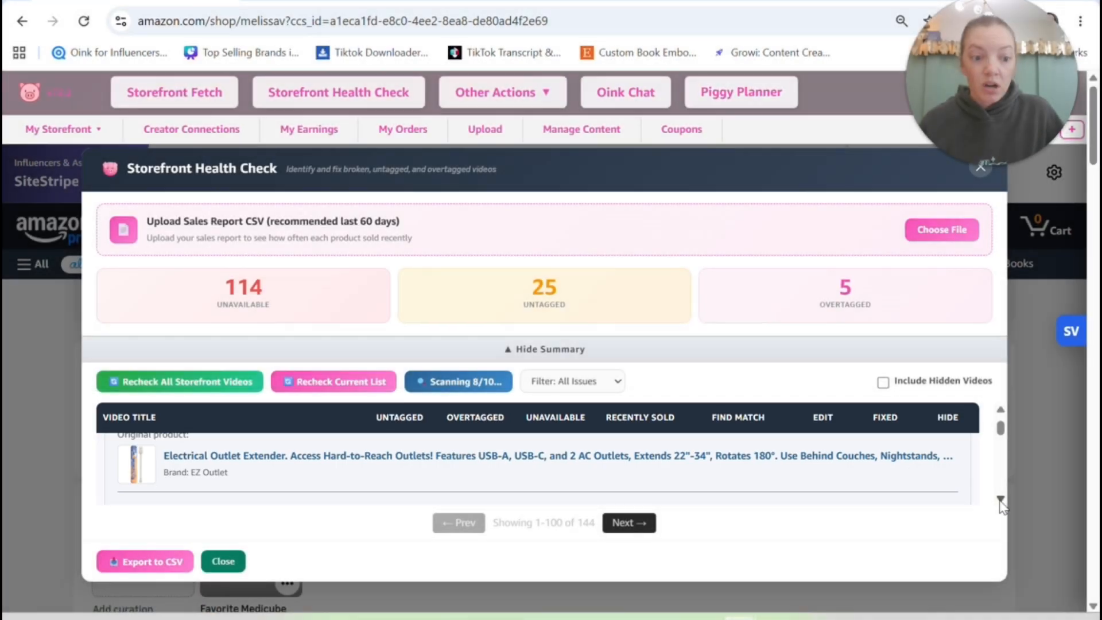
click(1000, 499)
click(1000, 499)
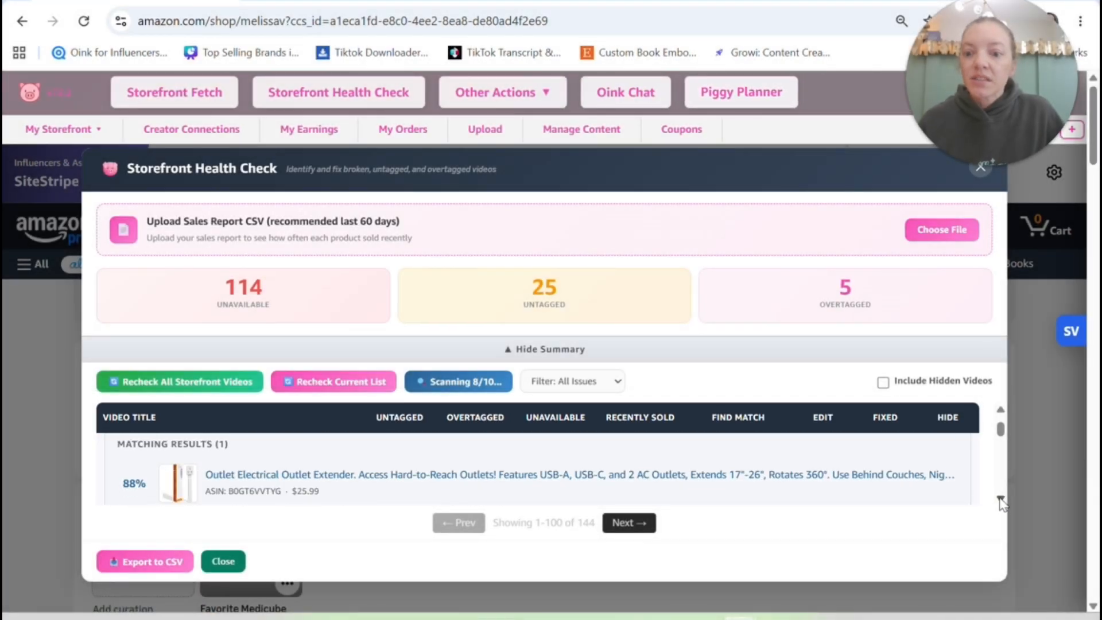
click(1000, 499)
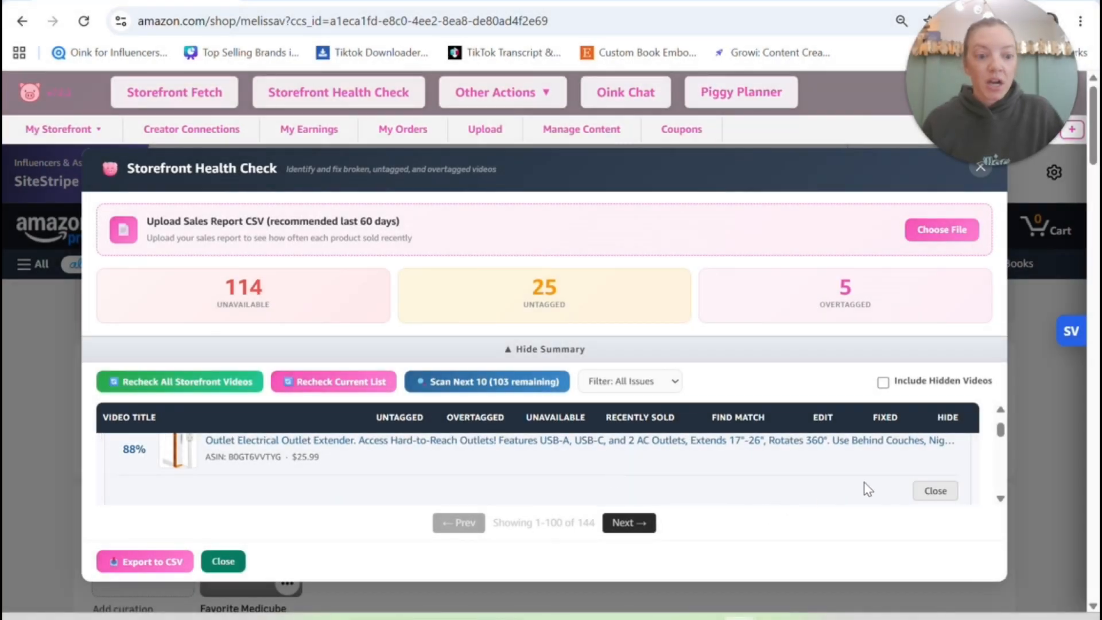
click(1000, 499)
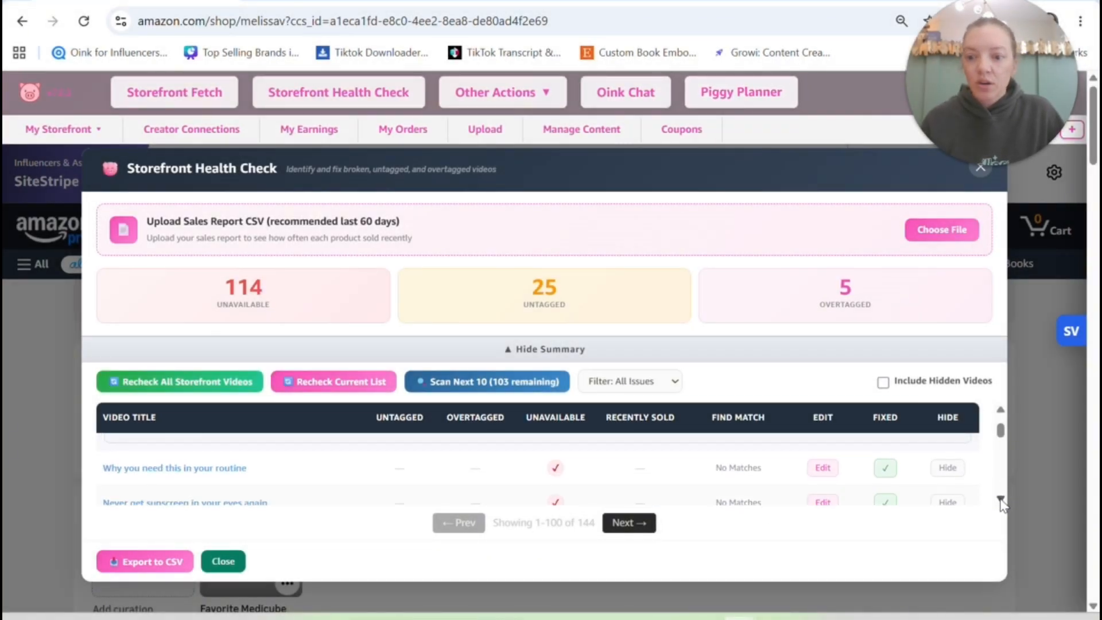
click(1000, 411)
click(1000, 411)
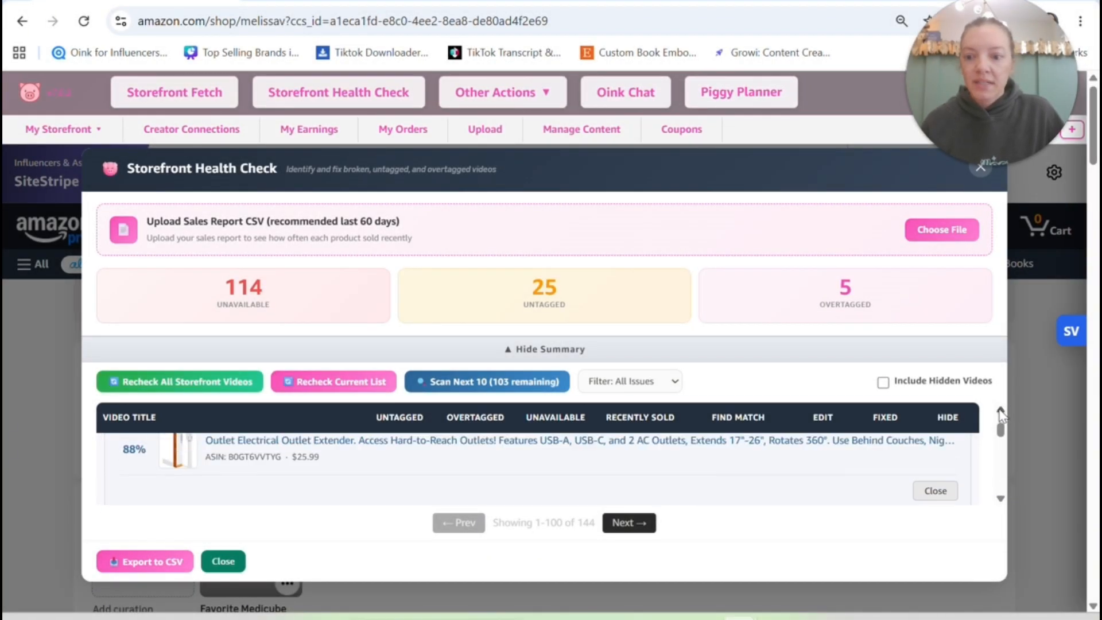
click(1000, 411)
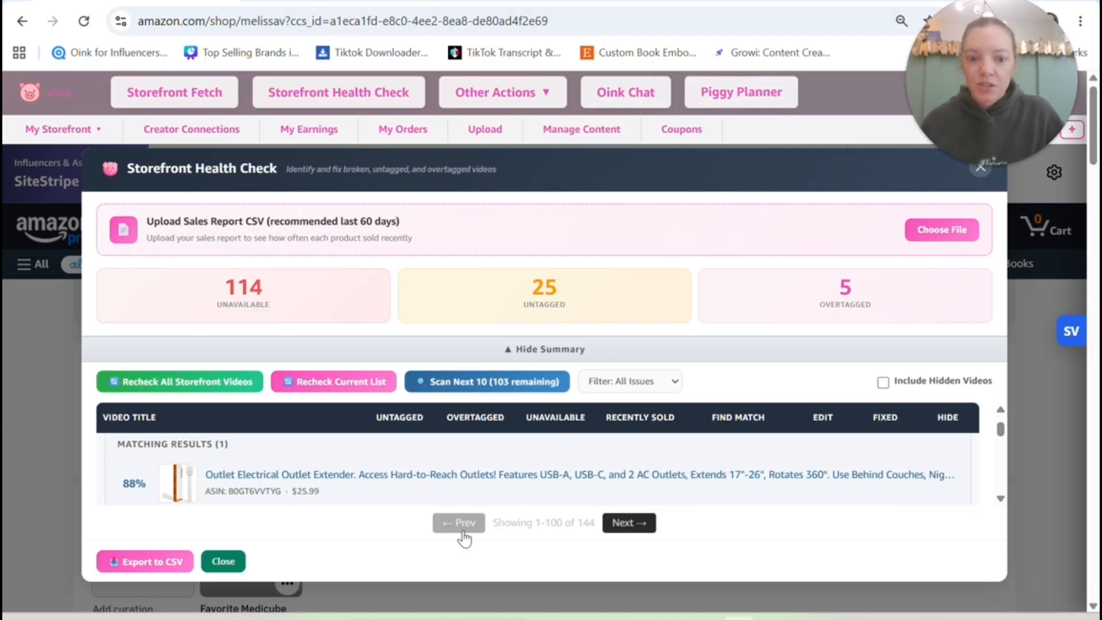
Open the matching outlet extender's product page and minimize the Break Even / Profit Calculator to inspect the listing
click(505, 476)
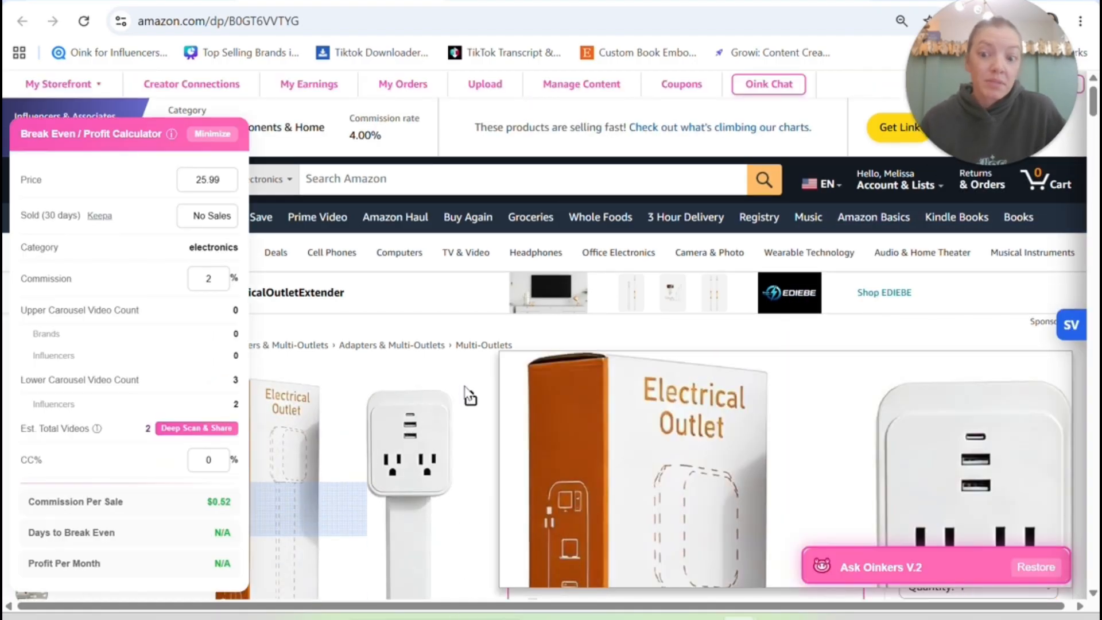
click(214, 135)
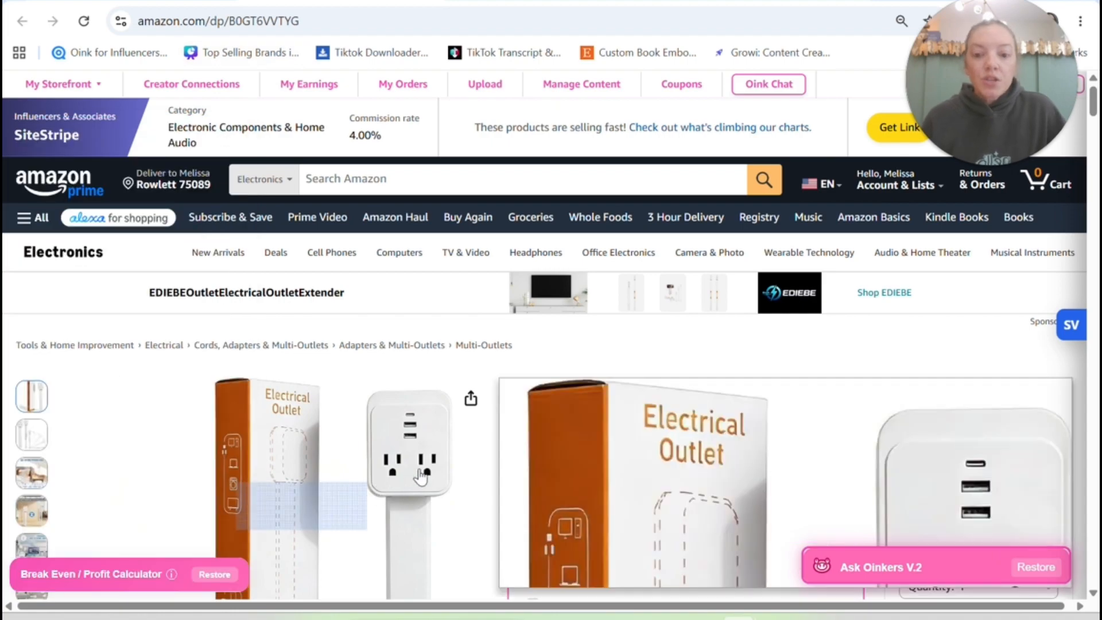
scroll(380, 485, down, 8)
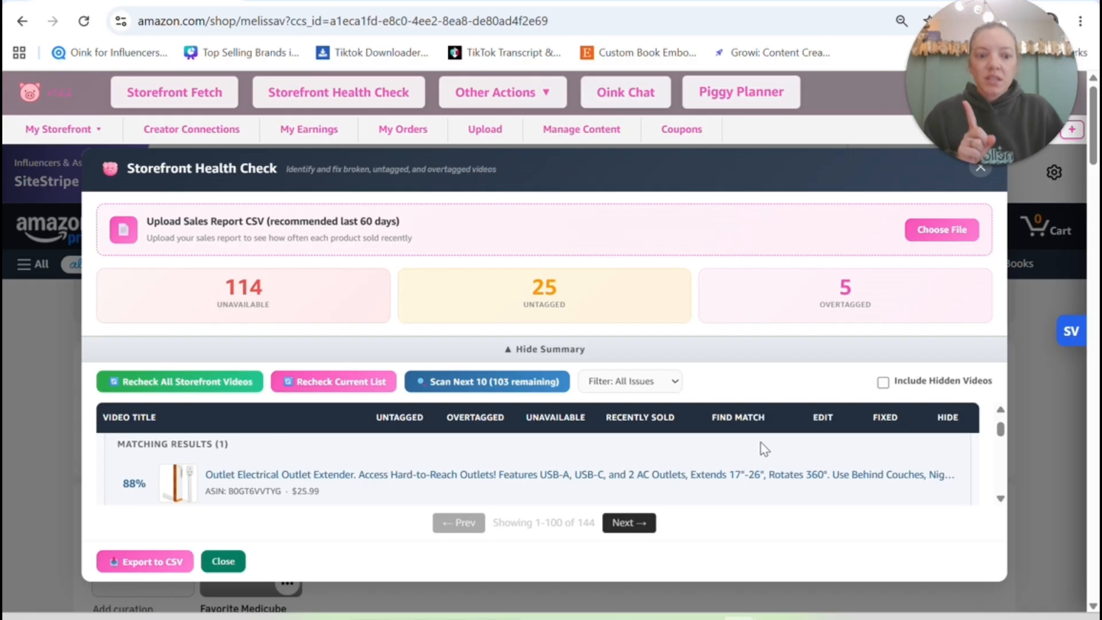
View the match for the video "You wont believe what is in these gummies" and compare the original and matching products
scroll(475, 484, down, 2)
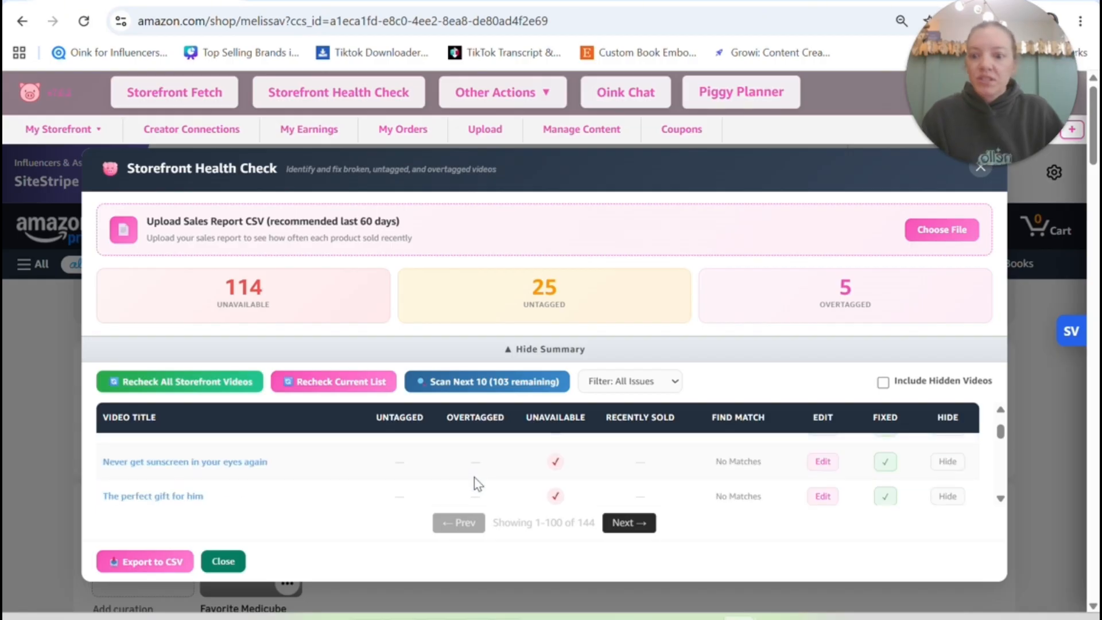
scroll(476, 484, up, 4)
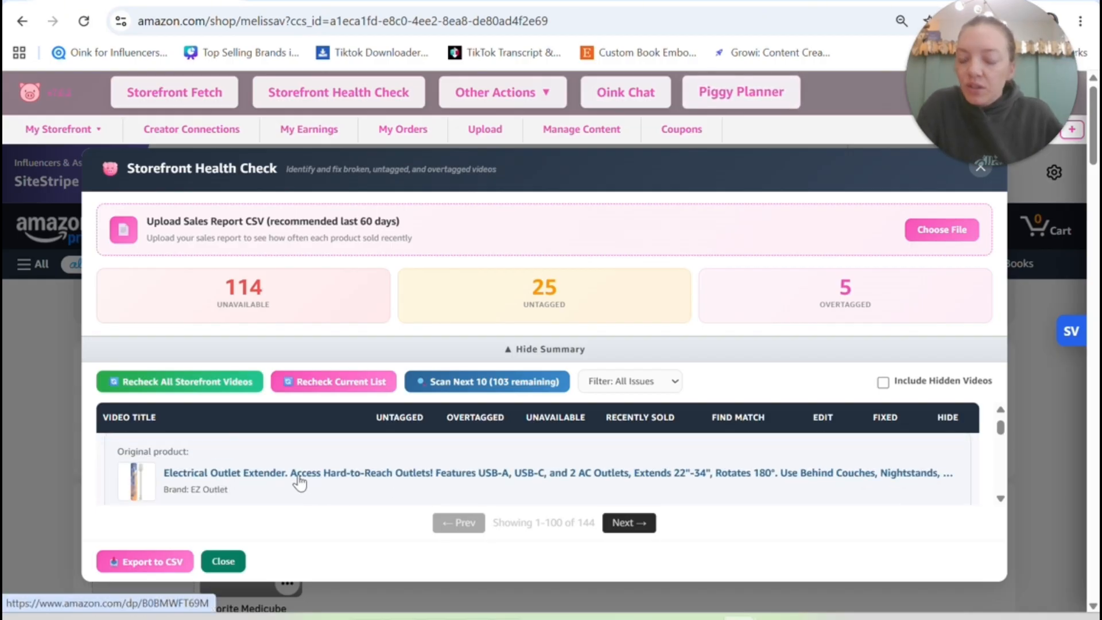
scroll(299, 483, down, 5)
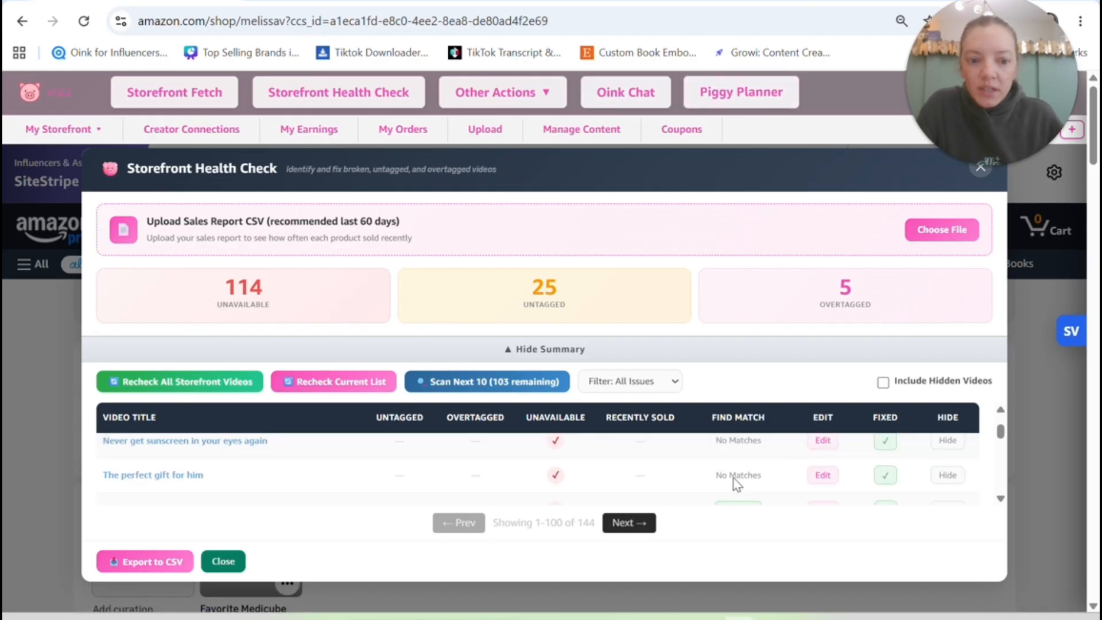
scroll(733, 477, down, 2)
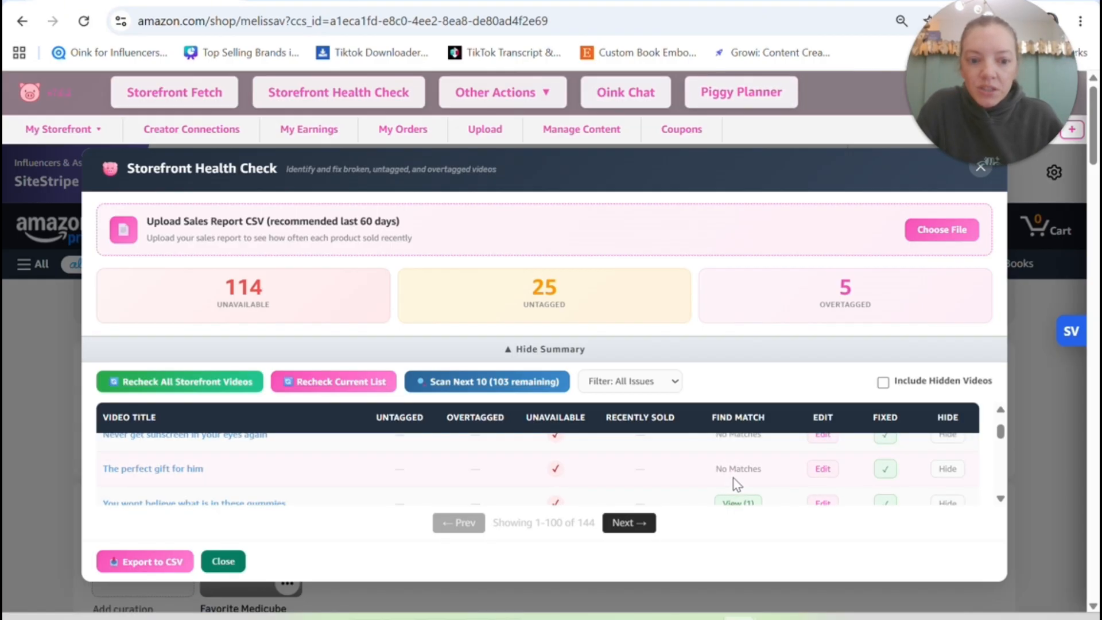
click(1002, 412)
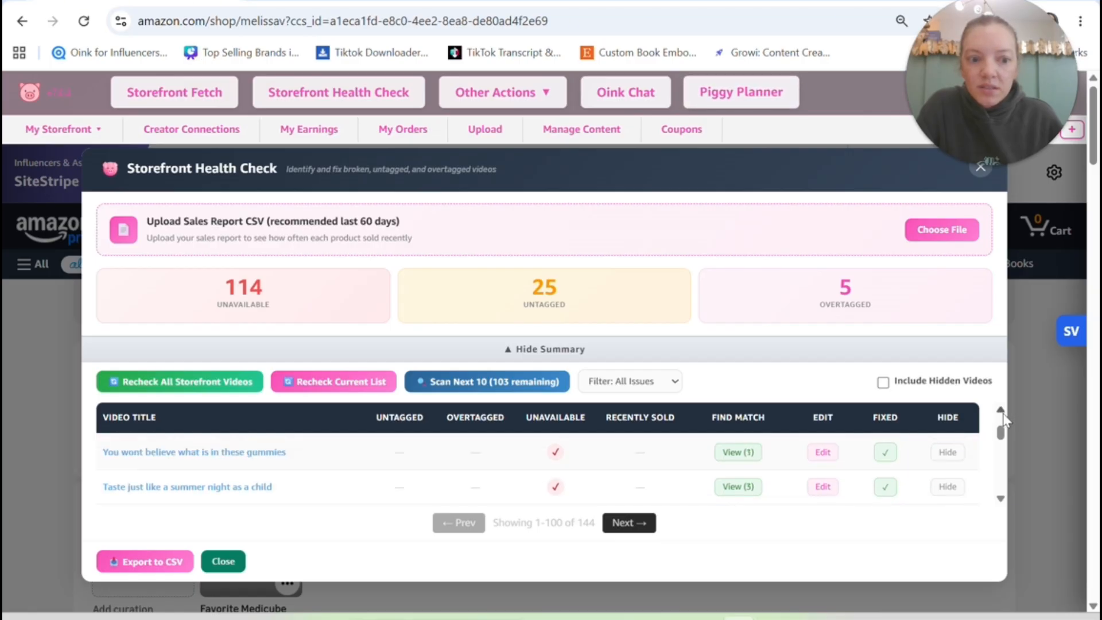
click(735, 453)
scroll(514, 458, down, 2)
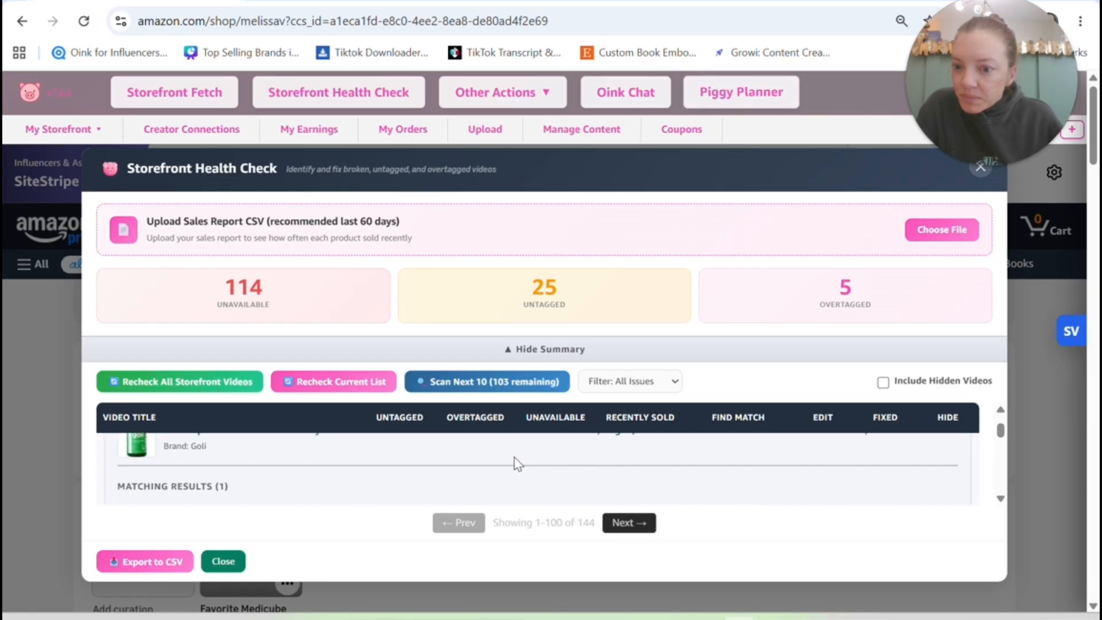
click(1000, 409)
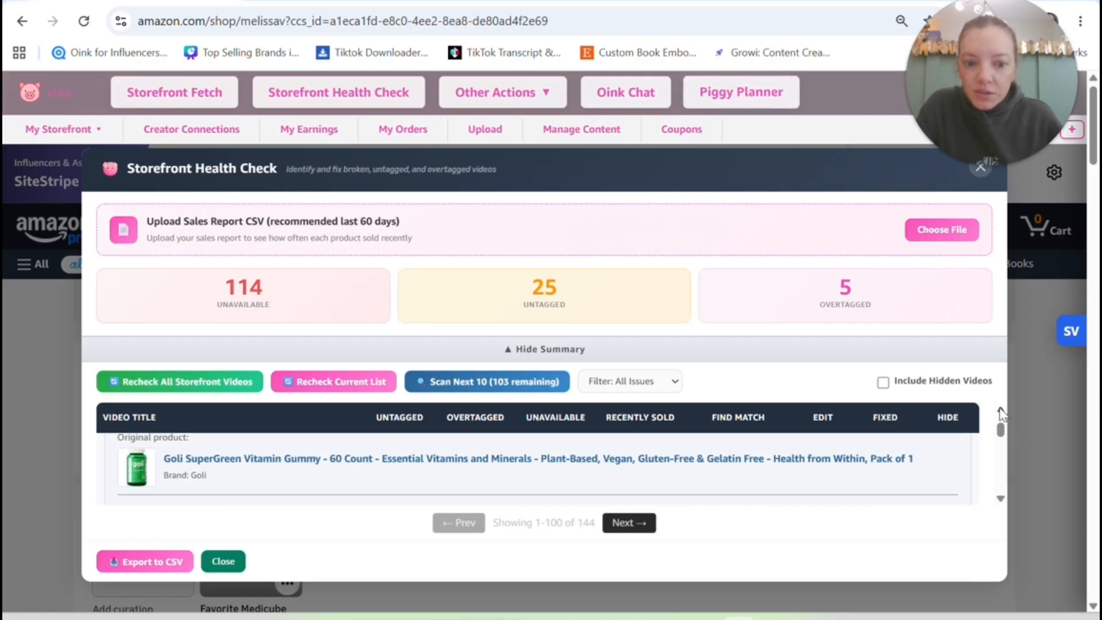
click(1000, 409)
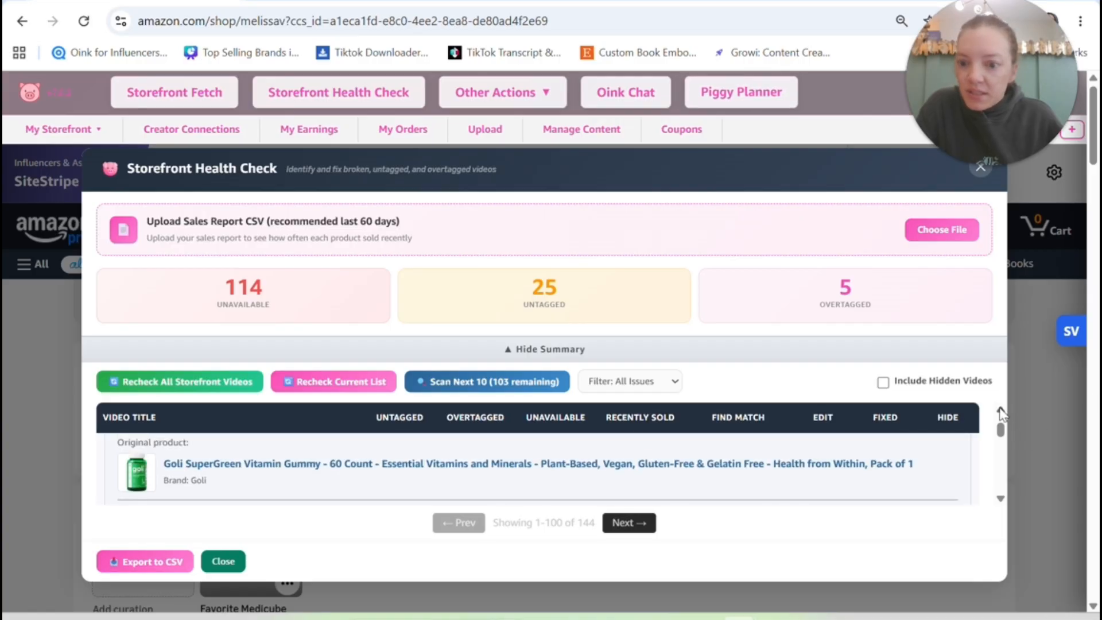
click(1000, 498)
click(999, 499)
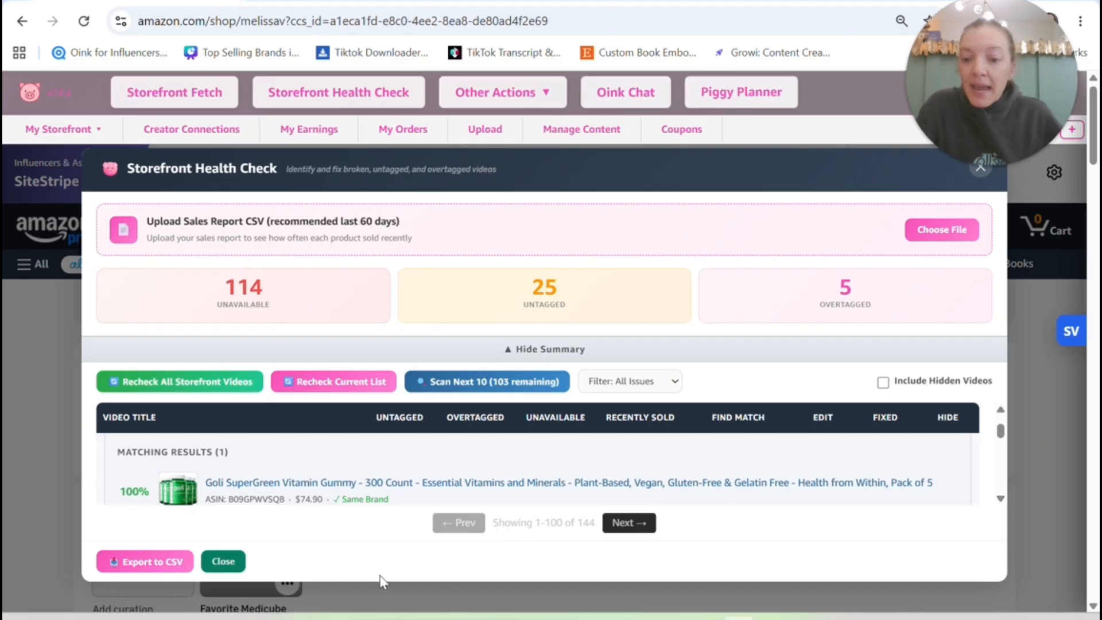
Open the matching Goli SuperGreen 300 Count product page and accept its Affiliate+ 10% Creator Connections campaign
click(272, 488)
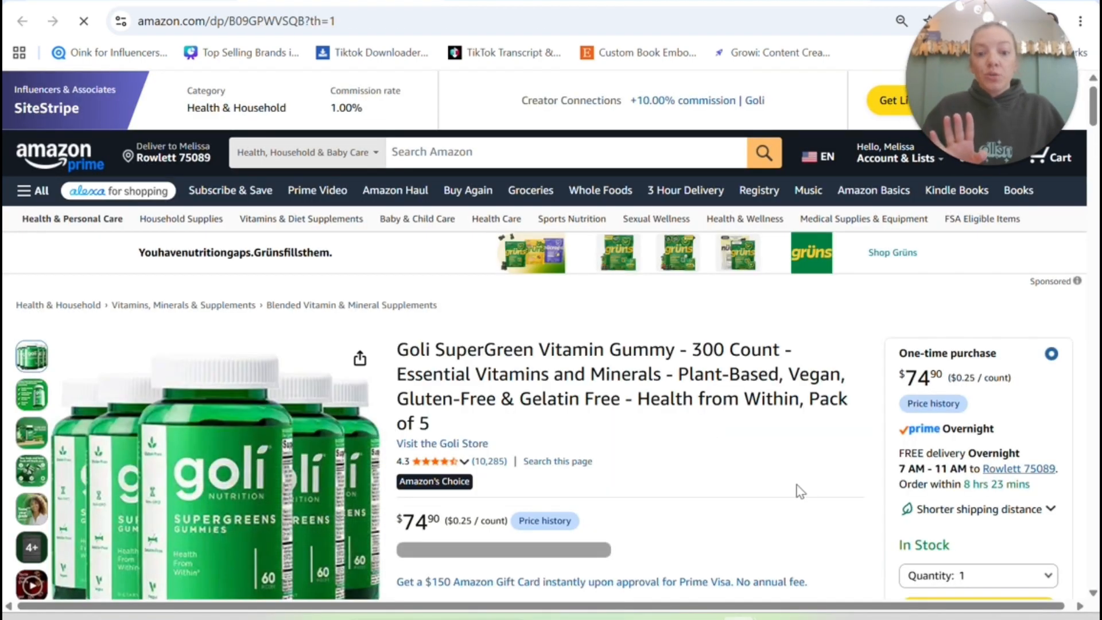
scroll(639, 525, down, 1)
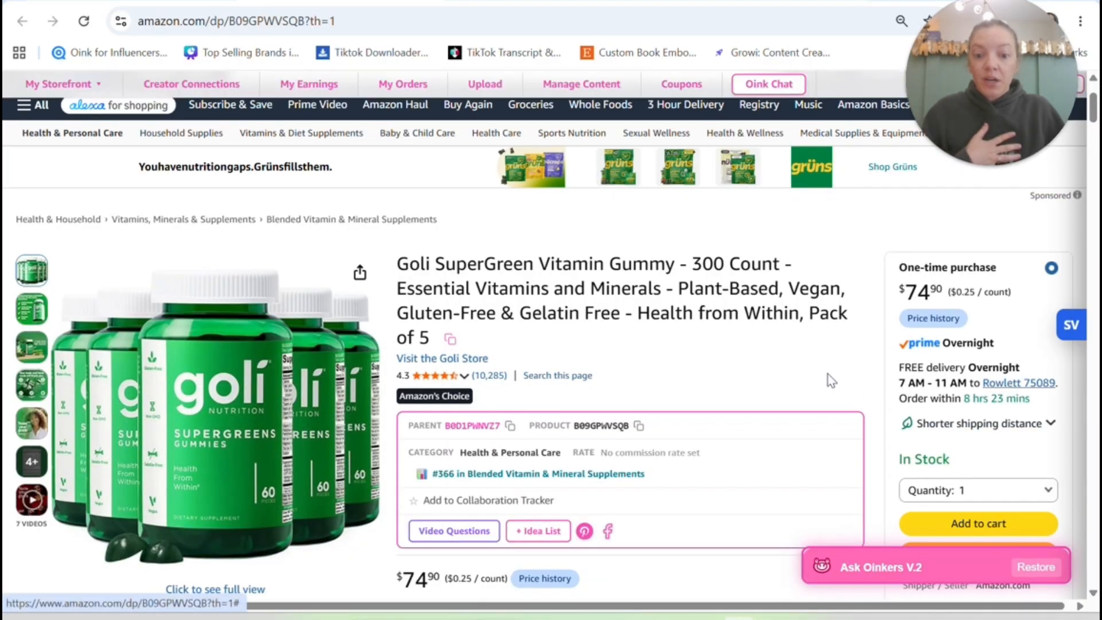
scroll(822, 427, down, 1)
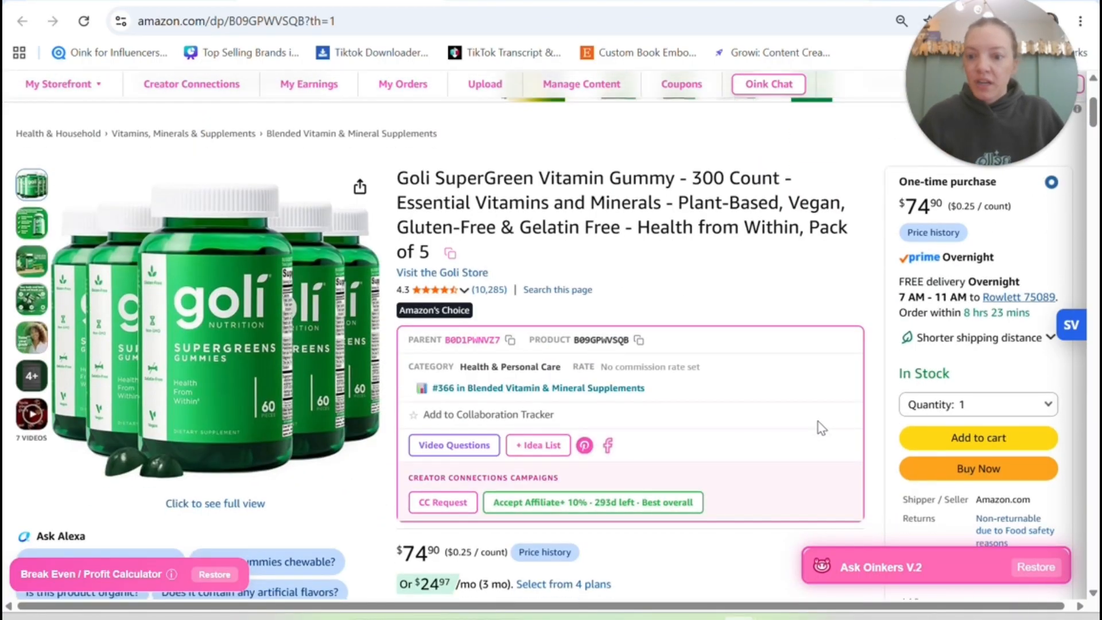
scroll(640, 448, down, 1)
click(640, 445)
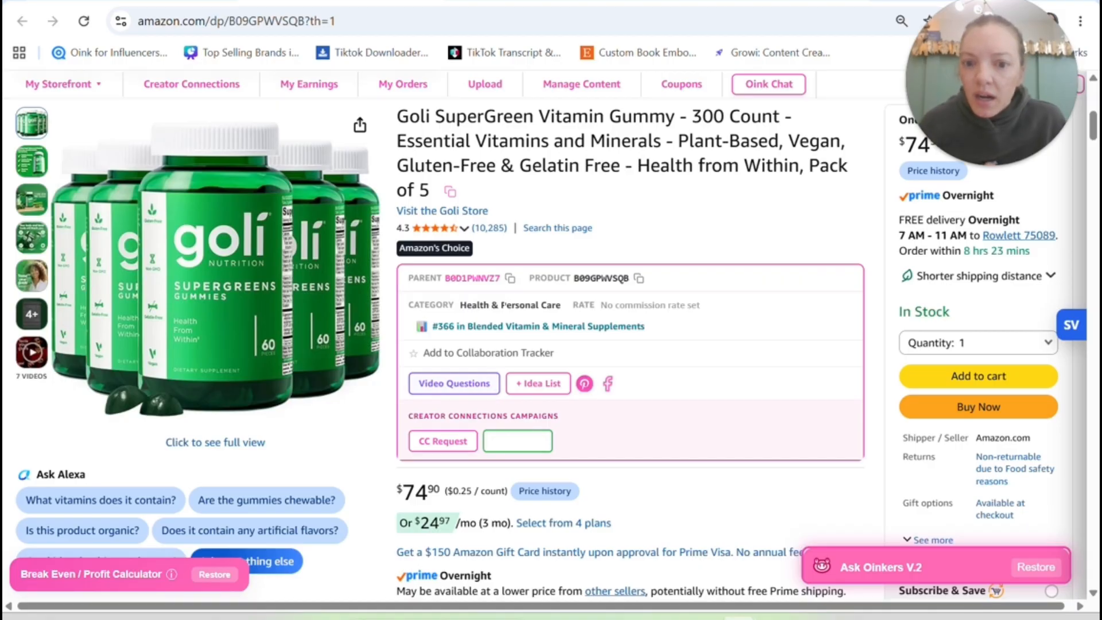
Open the parent listing of the Goli SuperGreen gummies and examine its campaign details and size options
click(477, 280)
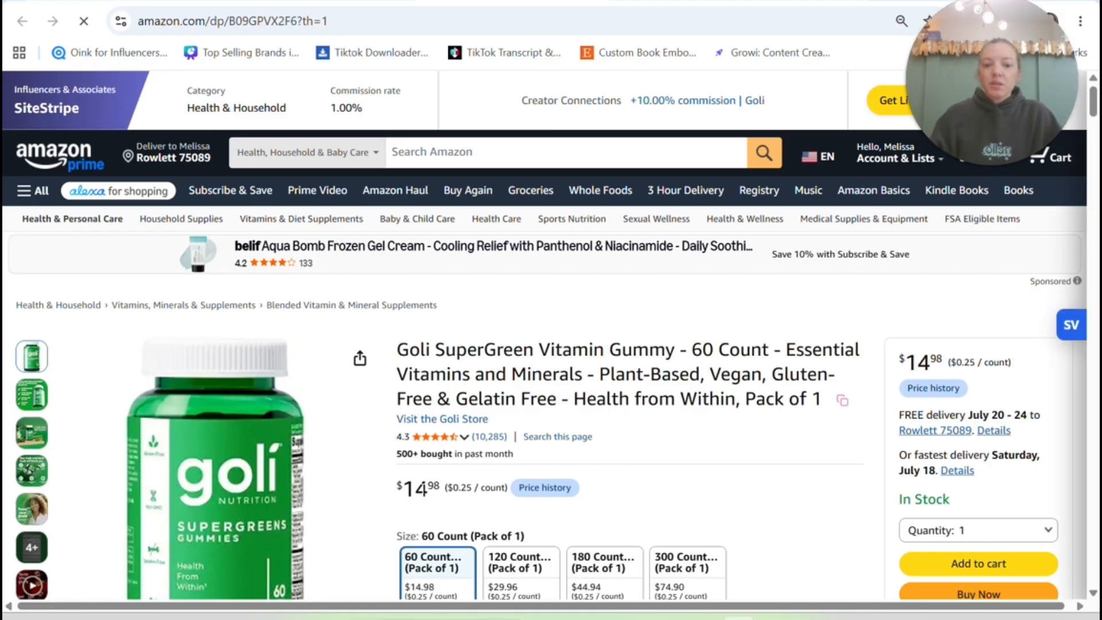
scroll(423, 489, down, 1)
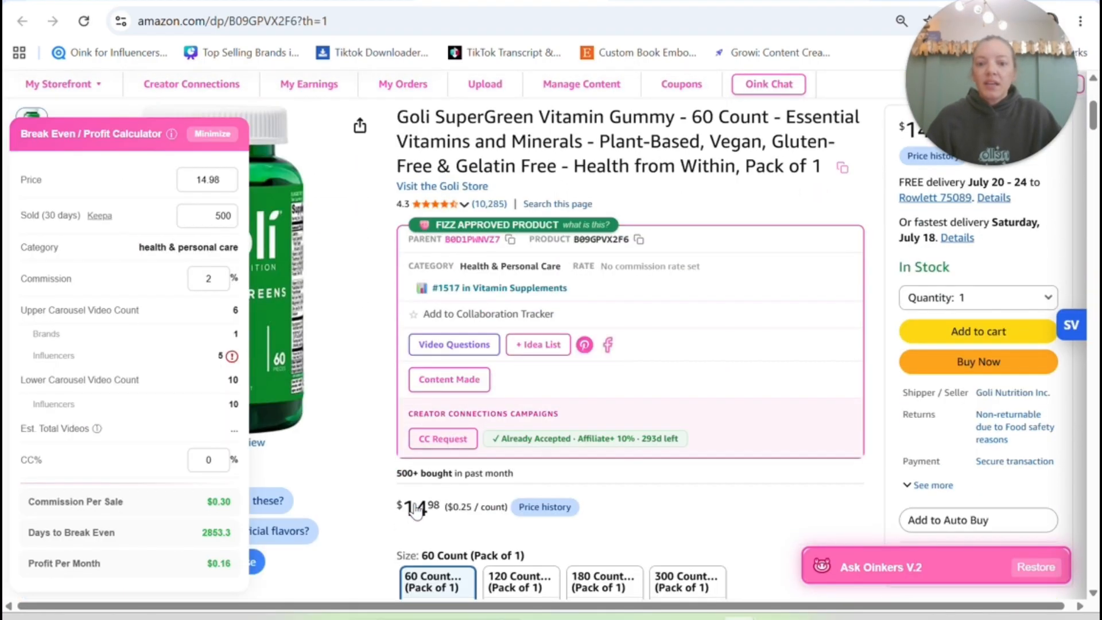
scroll(419, 505, down, 4)
scroll(424, 467, down, 4)
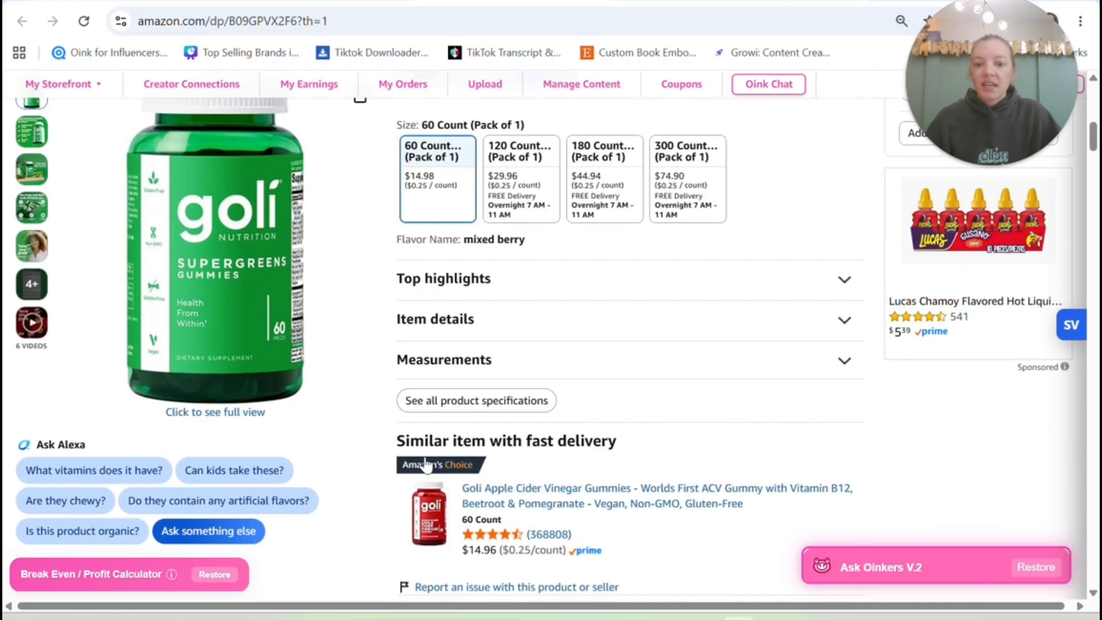
Examine the campaign, price and delivery details on the Goli SuperGreen 60 Count and 300 Count listings
scroll(424, 462, up, 3)
scroll(425, 462, up, 5)
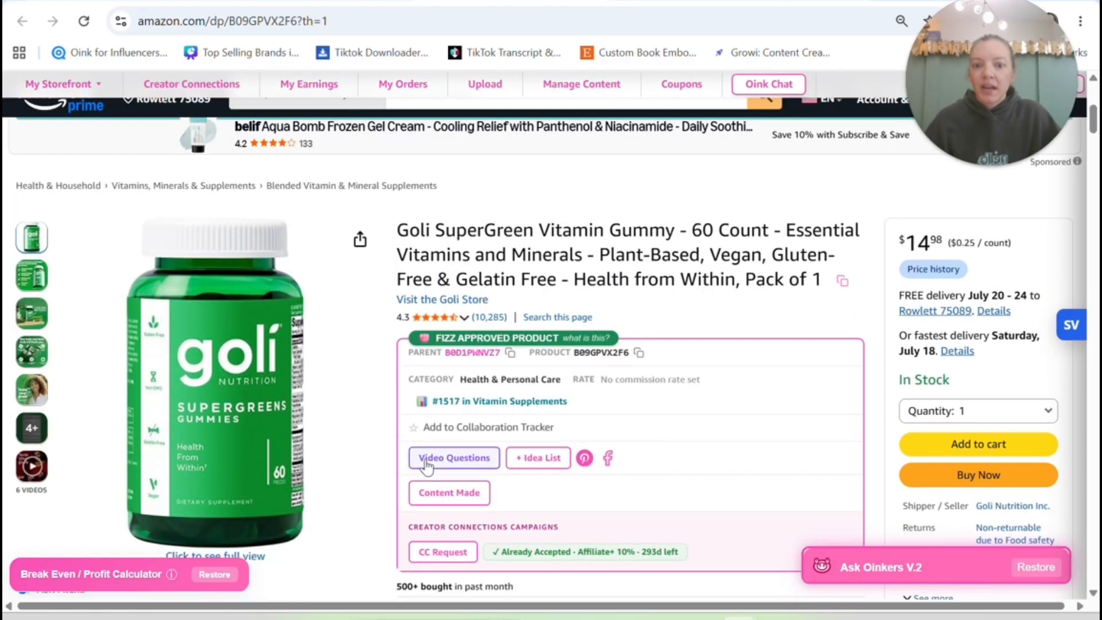
scroll(426, 460, down, 3)
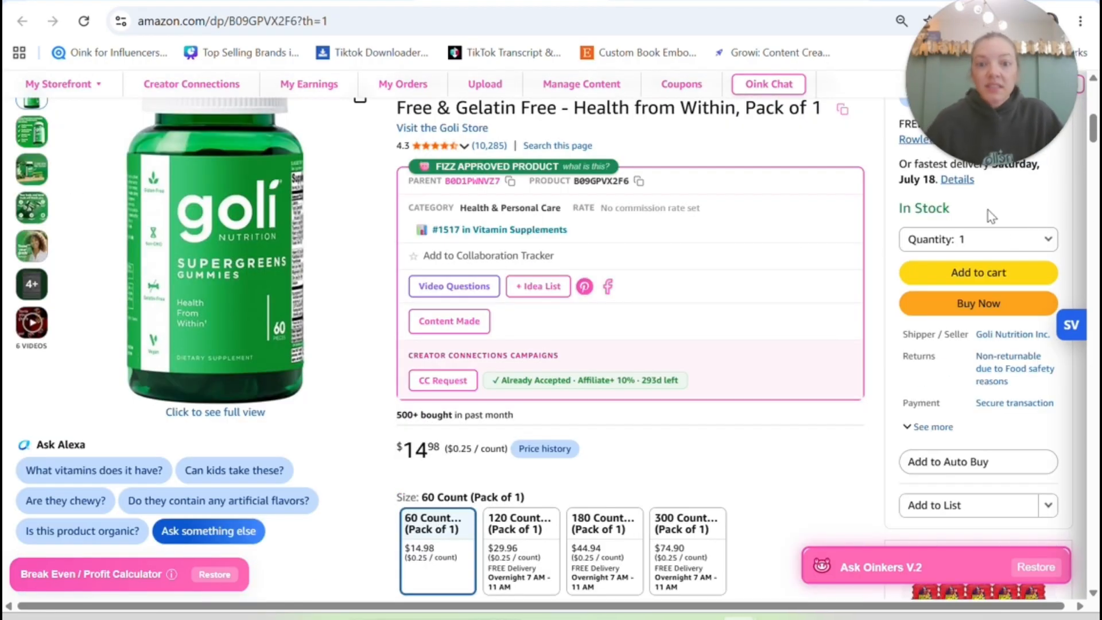
scroll(953, 236, up, 2)
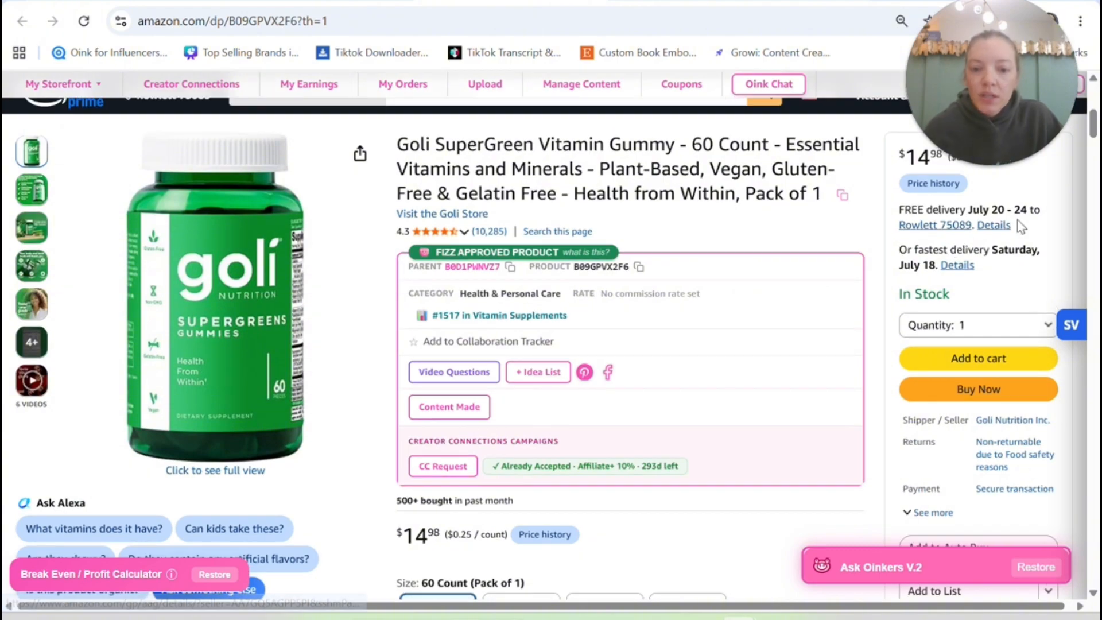
scroll(397, 329, down, 3)
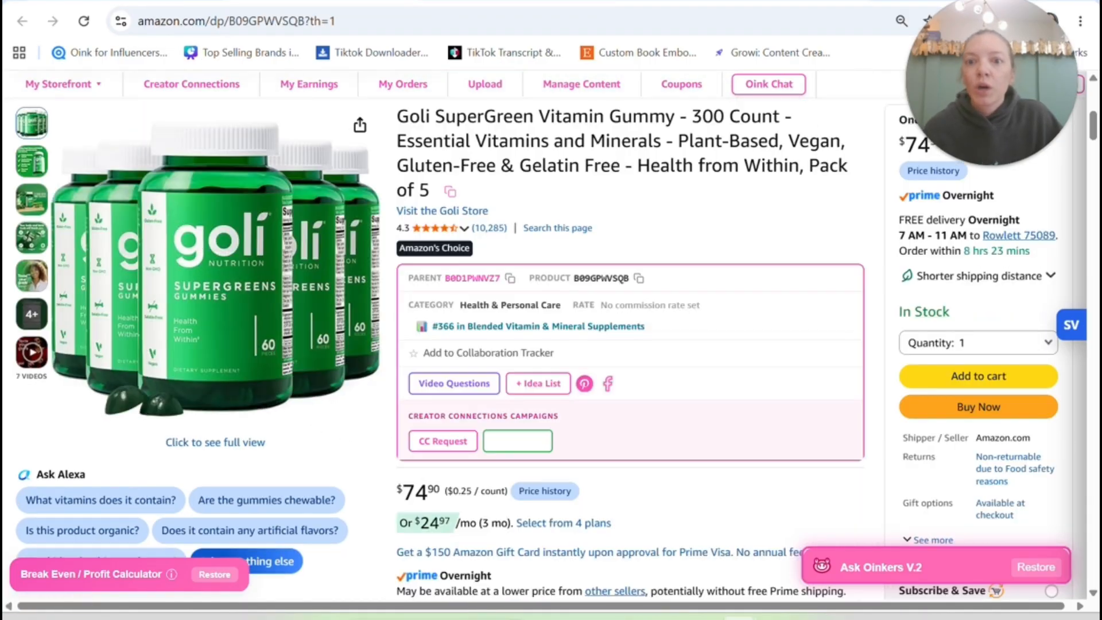
Return to the Storefront Health Check and open the video "You wont believe what is in these gummies" for editing
click(132, 1)
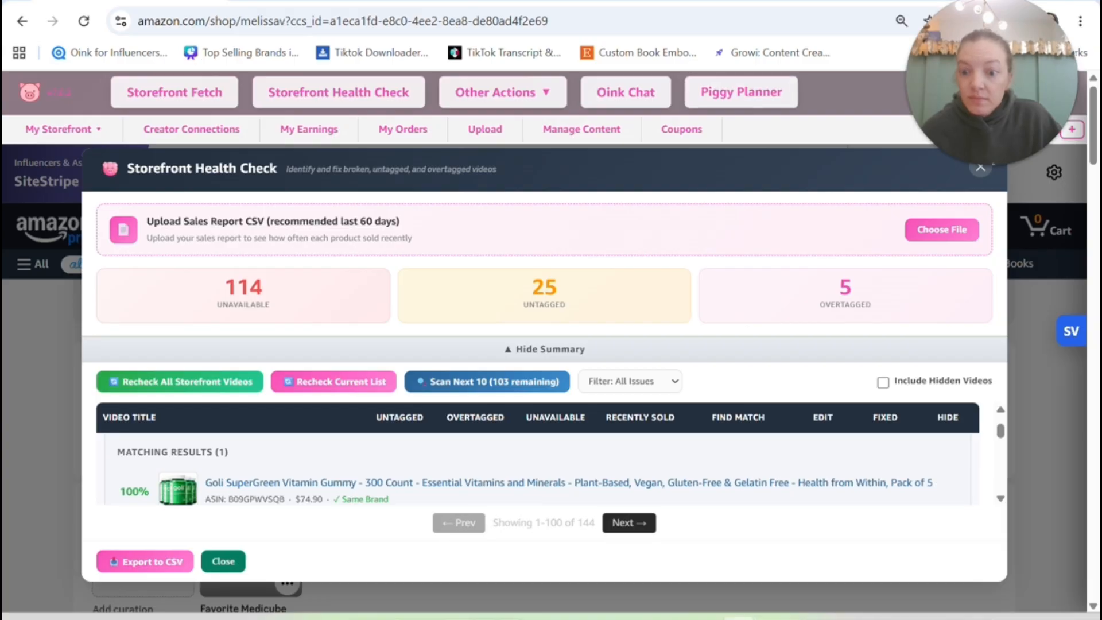
click(1000, 500)
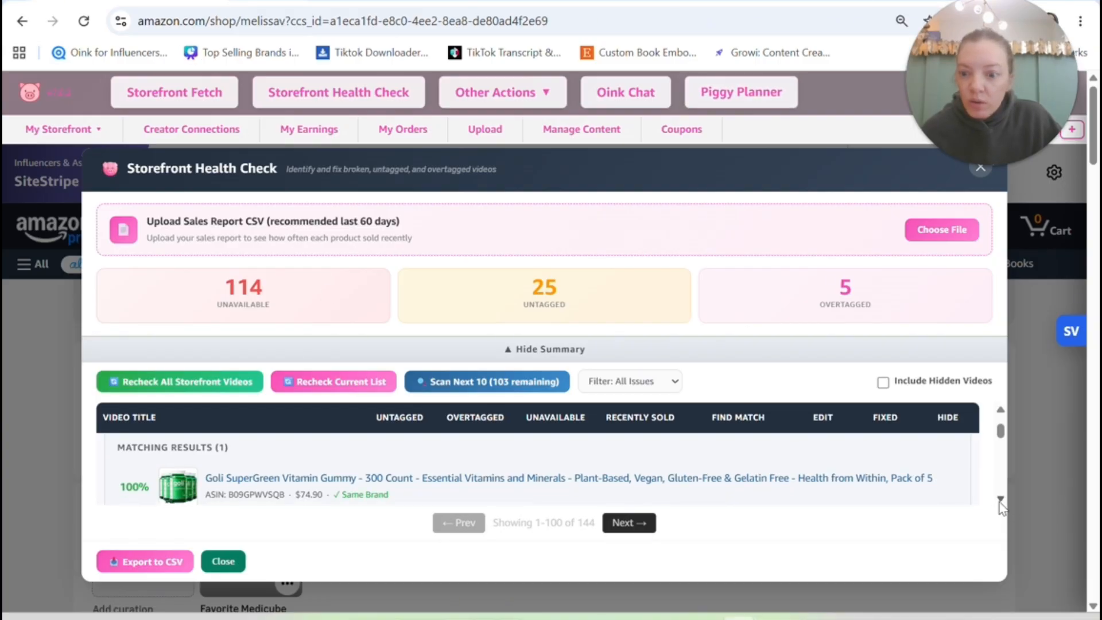
click(1000, 500)
click(1000, 411)
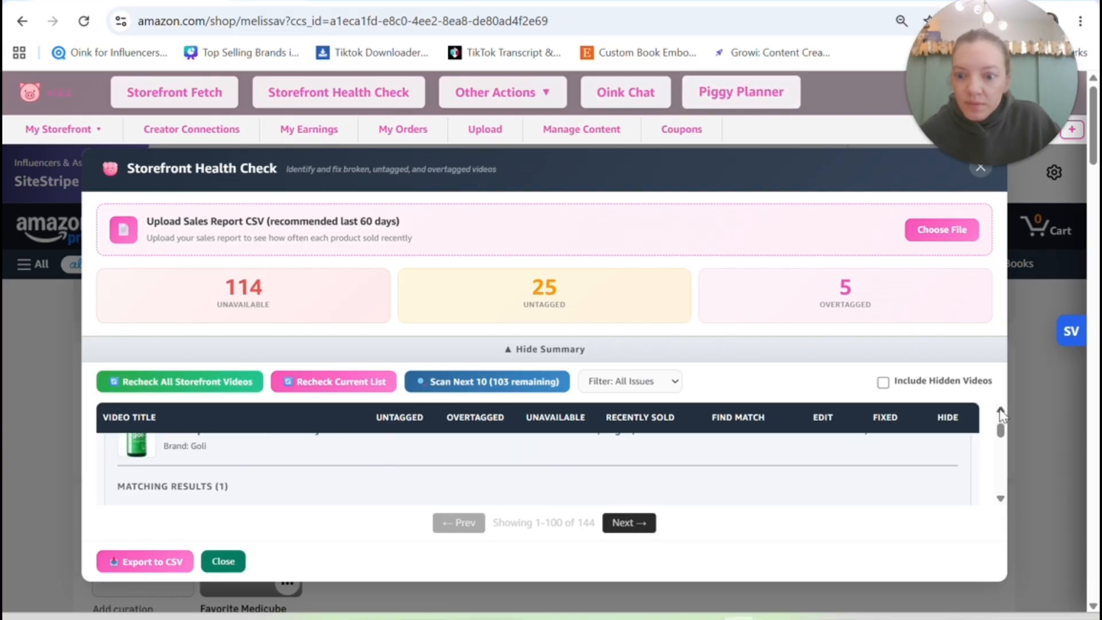
click(1001, 412)
click(1001, 412)
click(1000, 412)
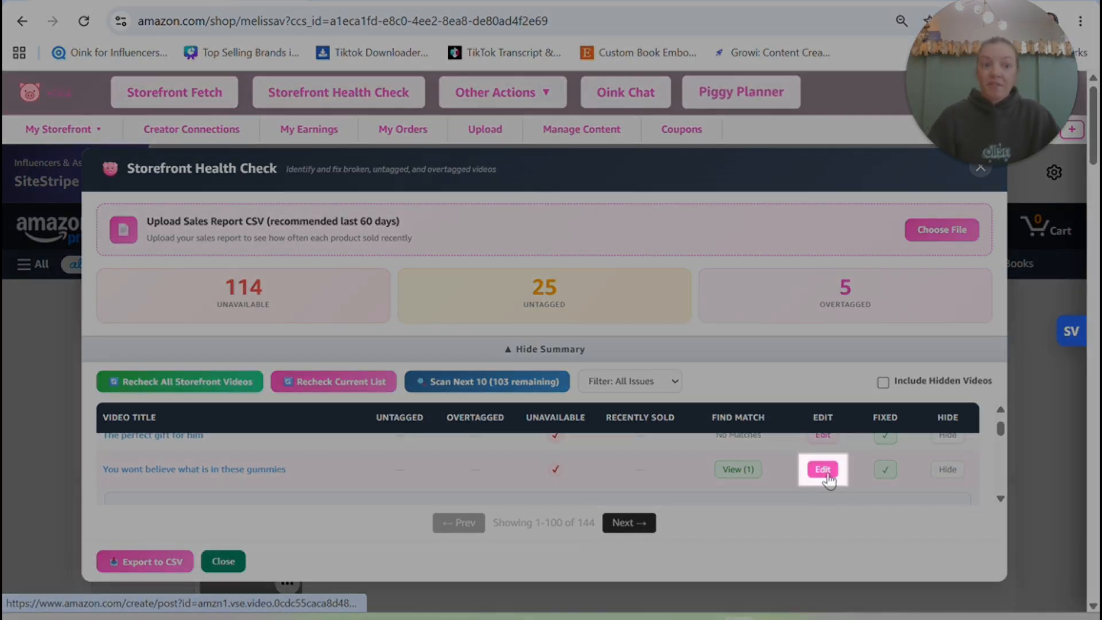
click(827, 476)
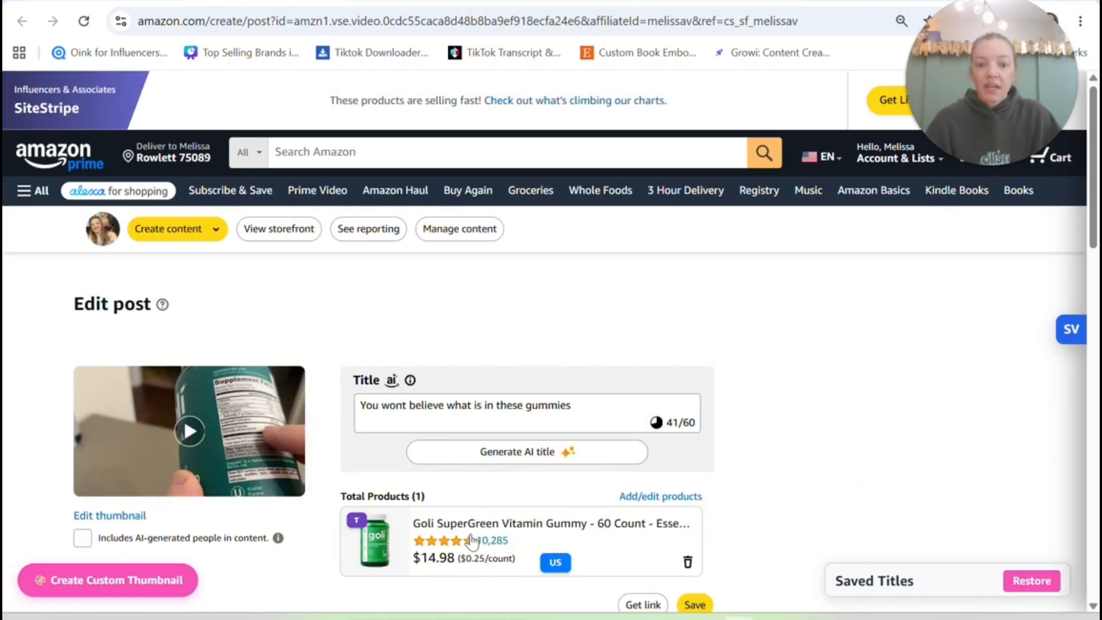
Add the Goli Gummy Supergreens Vegan, Glutenfree Bottle from the browsing history to the video's tagged products
scroll(402, 524, down, 2)
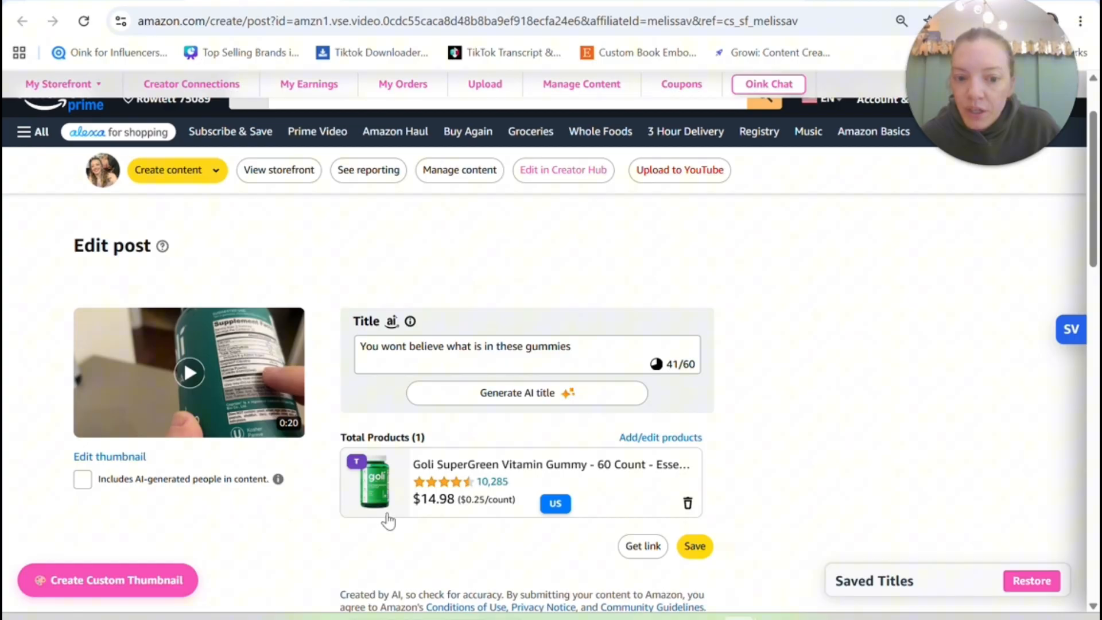
click(675, 449)
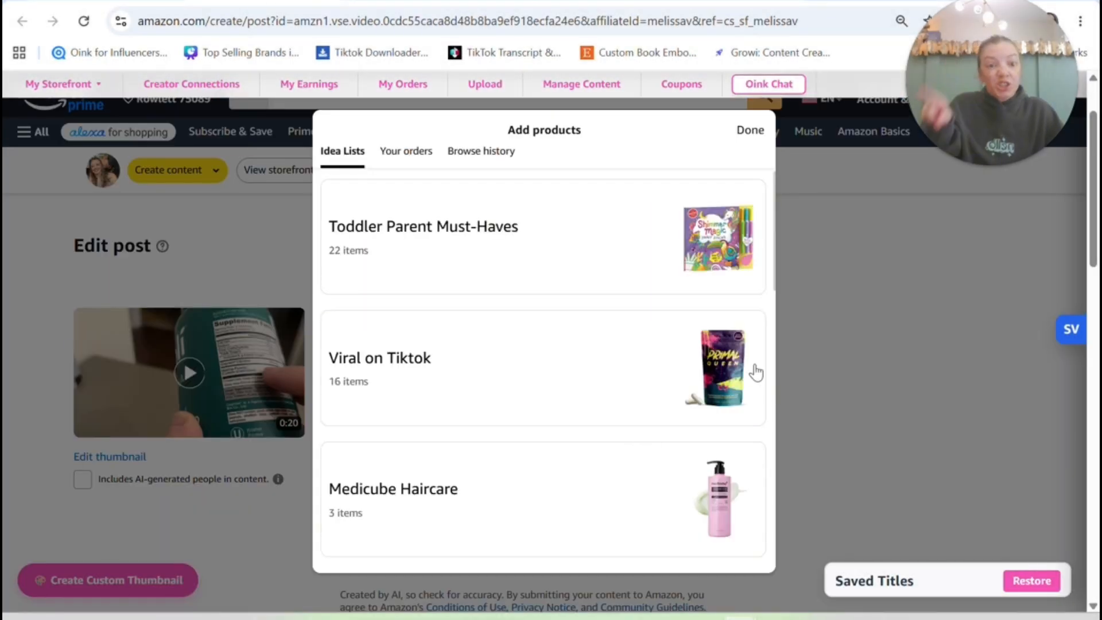
click(468, 163)
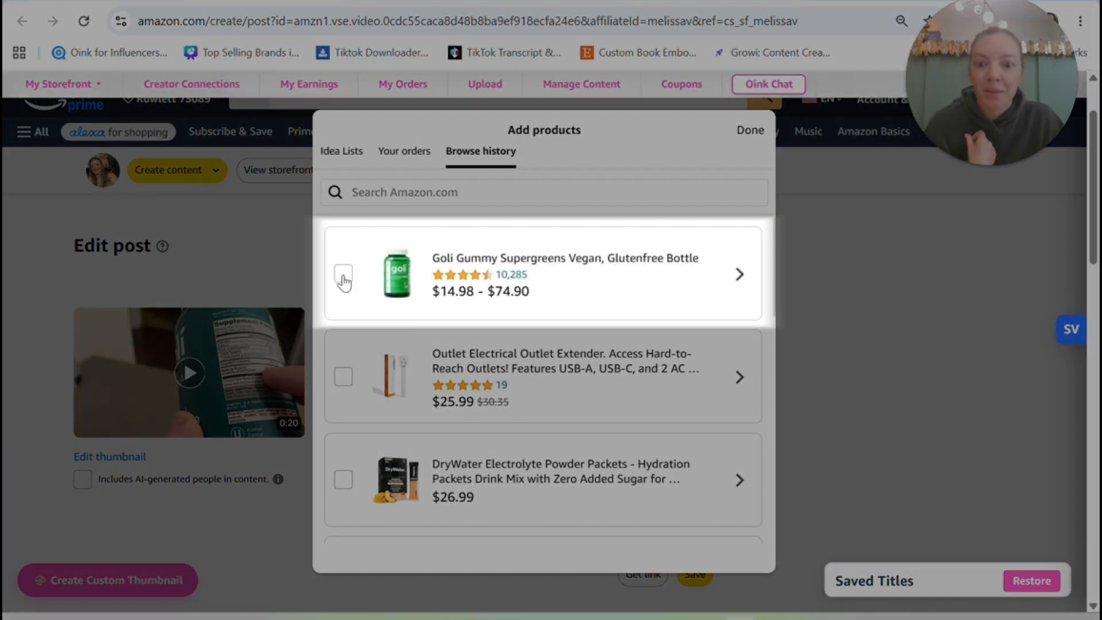
click(343, 275)
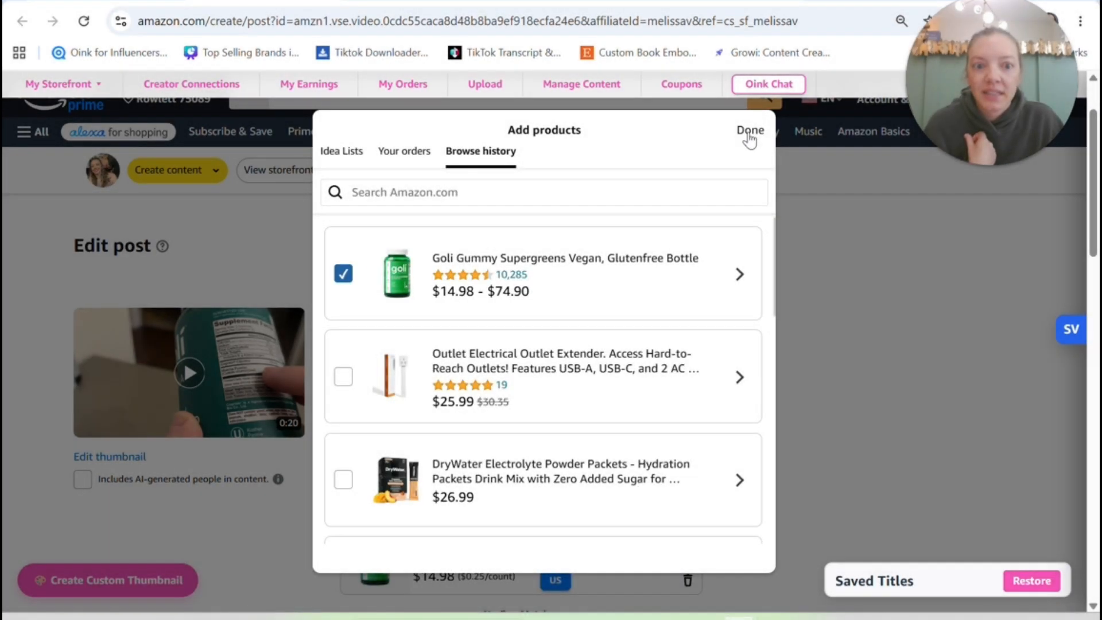
click(748, 132)
Save the updated gummies post and mark that video as fixed in the Storefront Health Check
scroll(760, 287, down, 1)
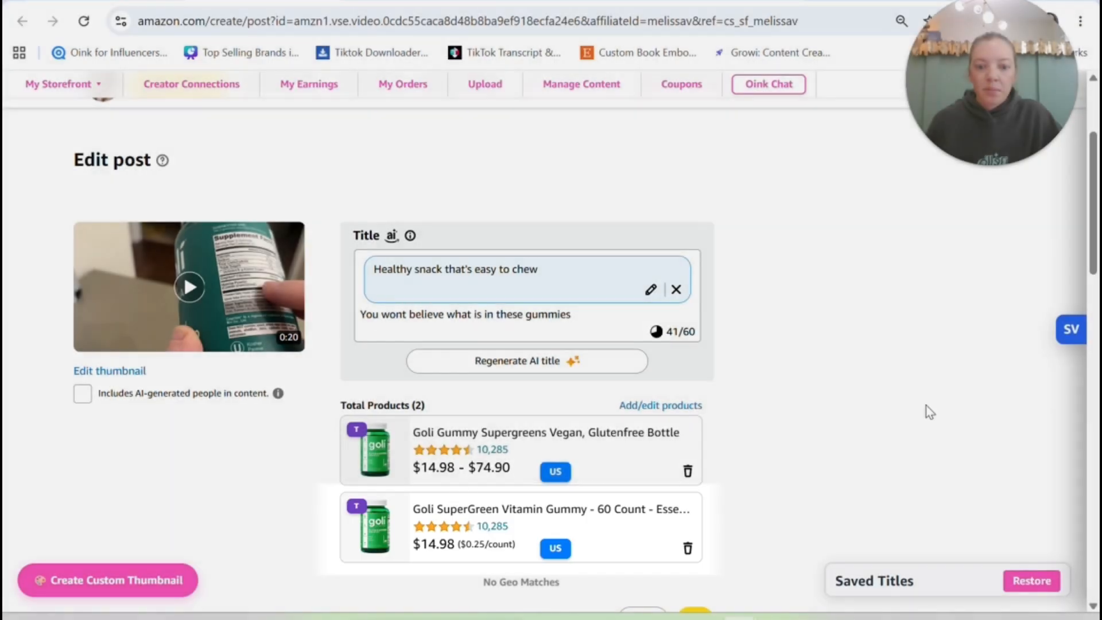
scroll(924, 405, down, 1)
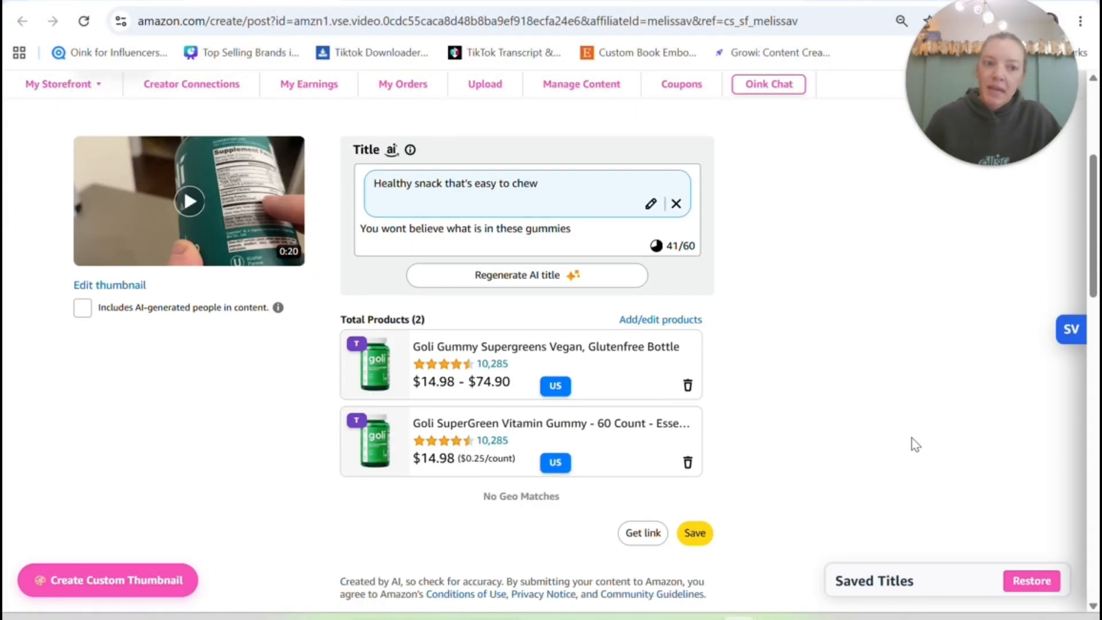
click(695, 533)
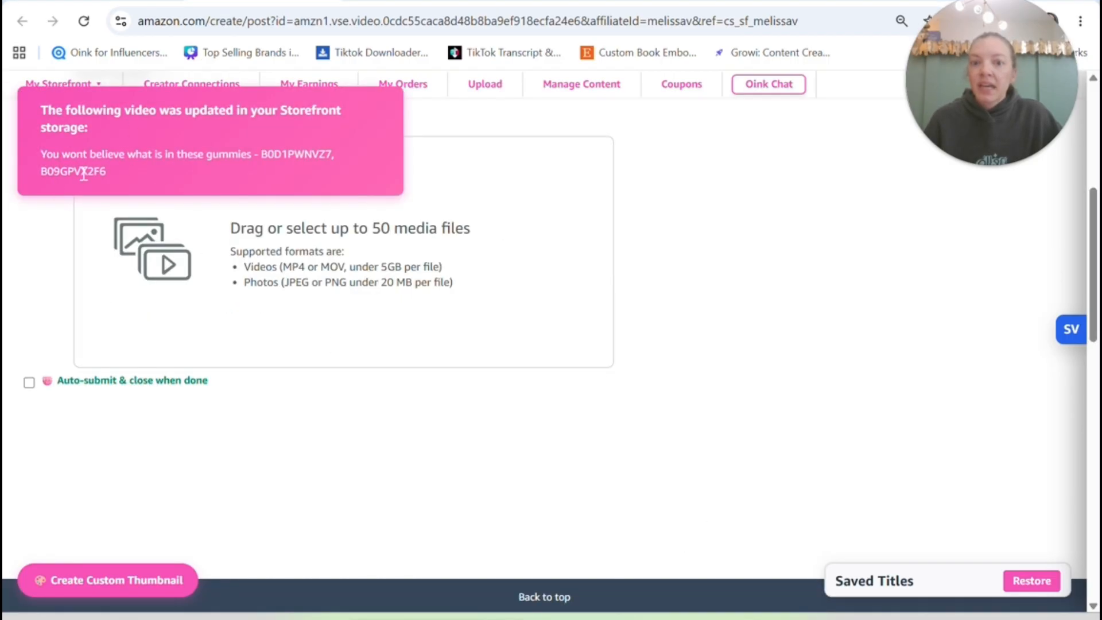
click(122, 2)
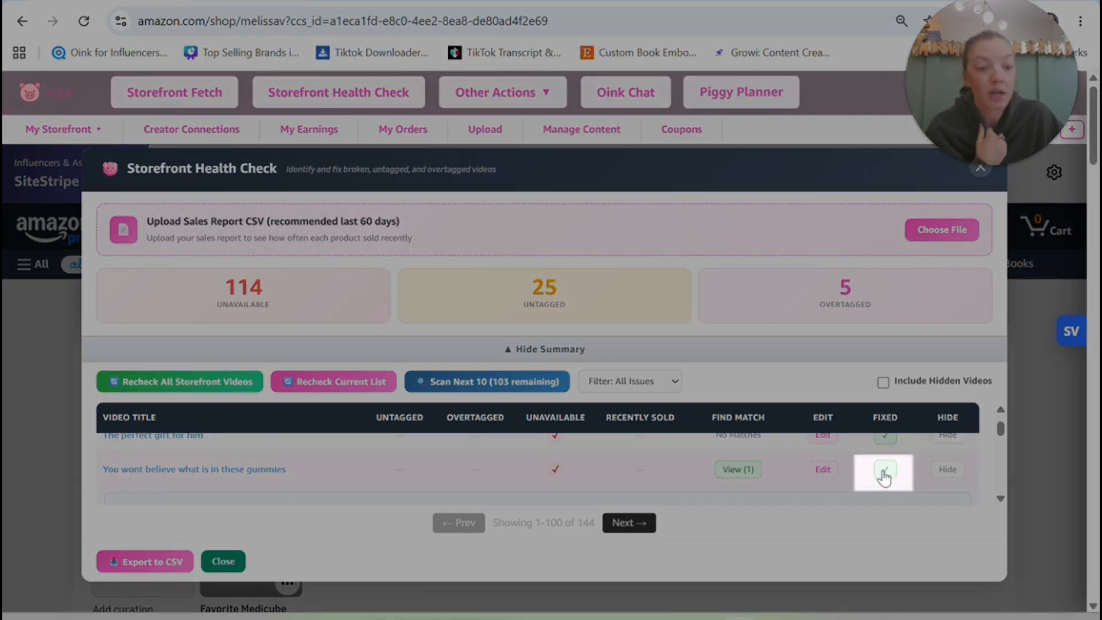
click(884, 472)
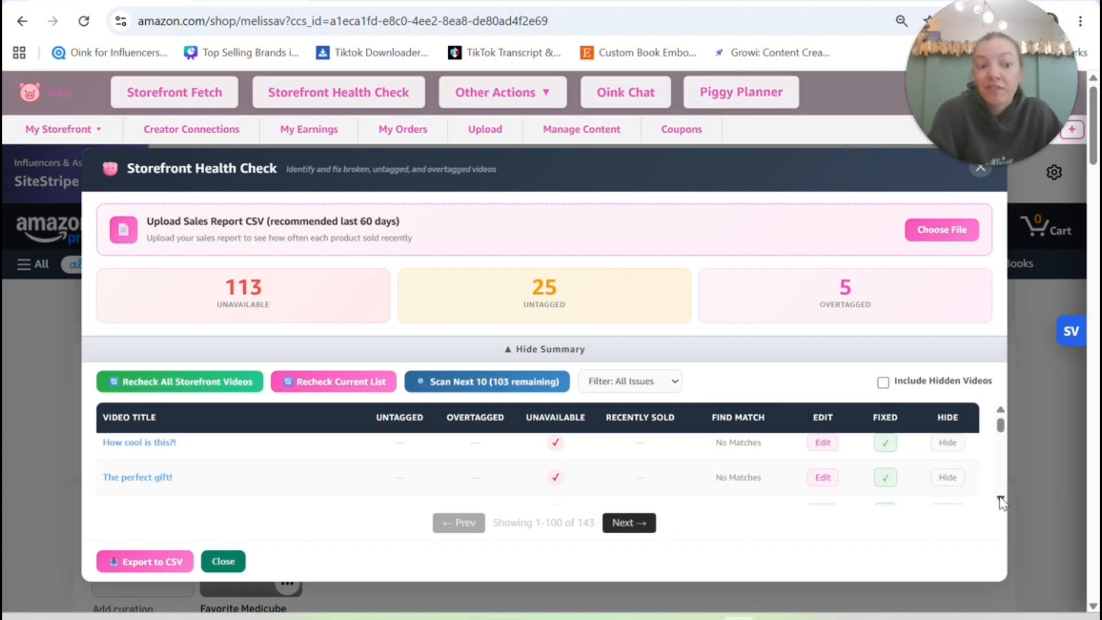
Find the video "Taste just like a summer night as a child" in the issue list and view its matches
click(1000, 498)
click(1000, 498)
click(999, 498)
click(1000, 498)
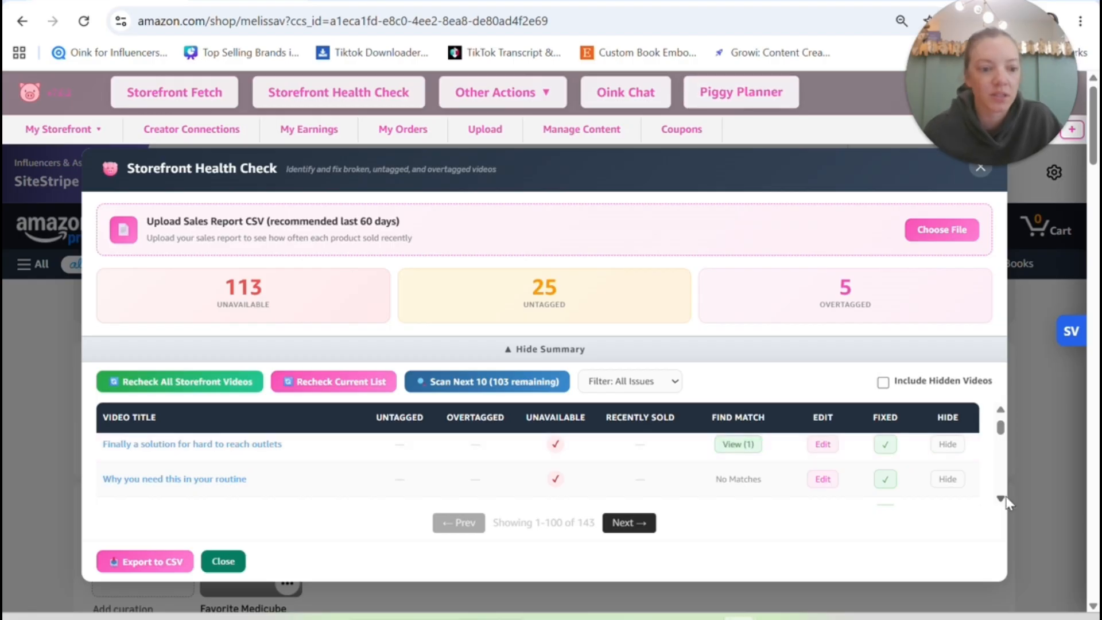
scroll(1001, 504, down, 3)
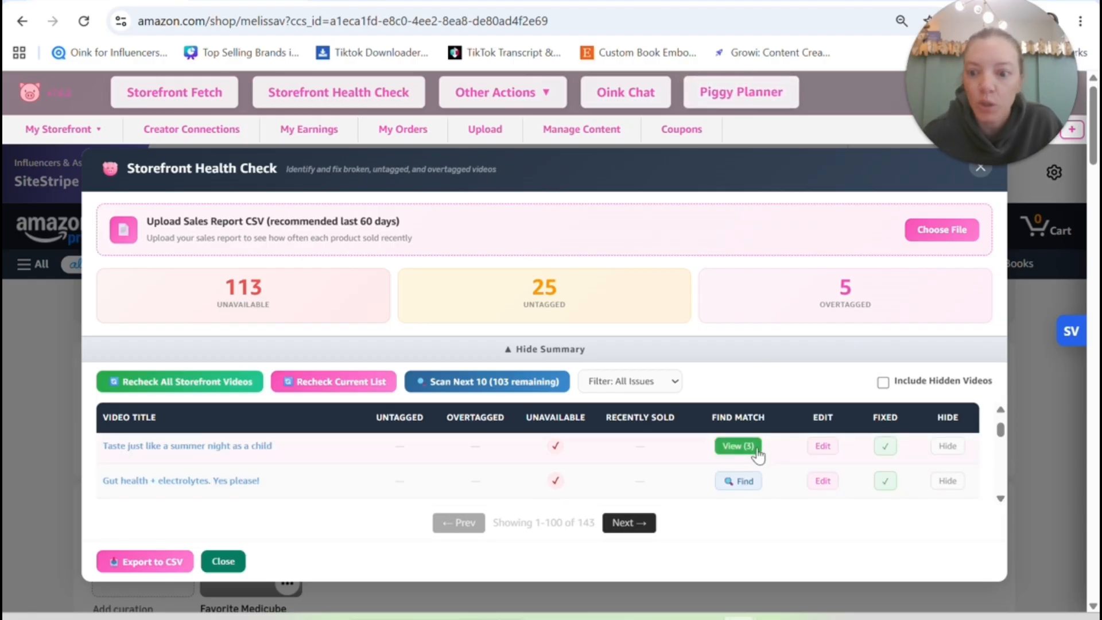
click(753, 451)
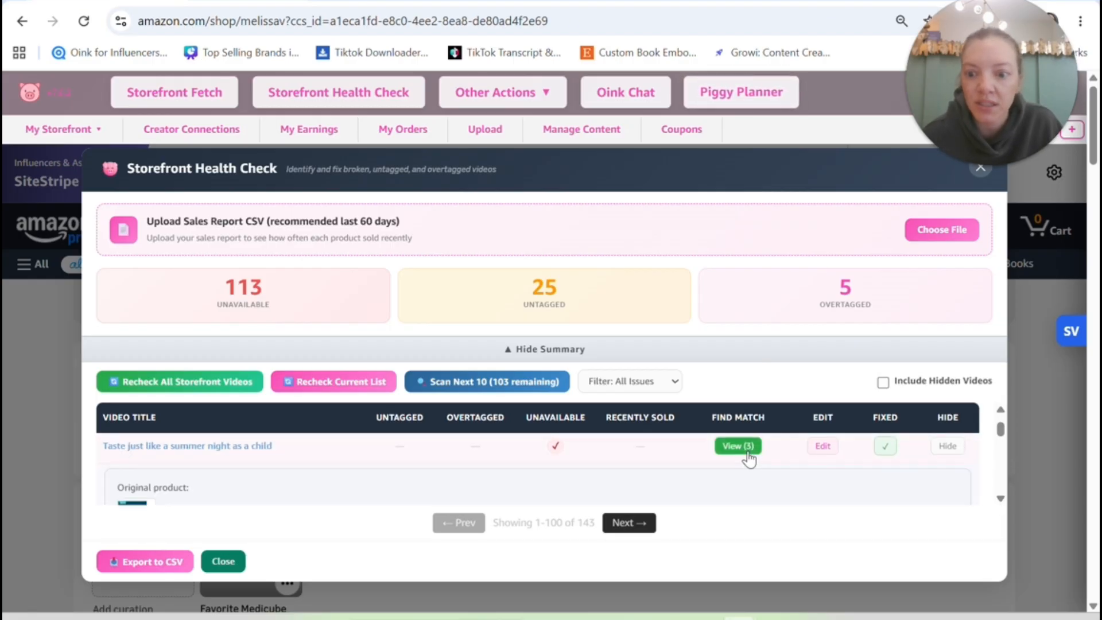
Compare the original Liquid I.V. Popsicle Firecracker product with its matching results
click(1001, 499)
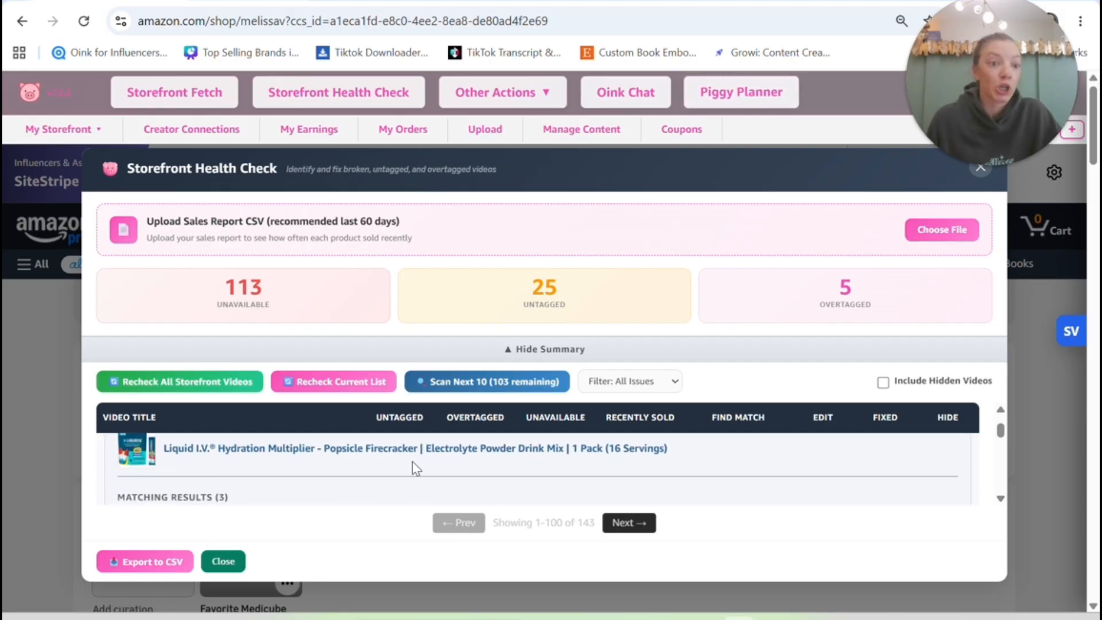
click(1001, 499)
click(1001, 499)
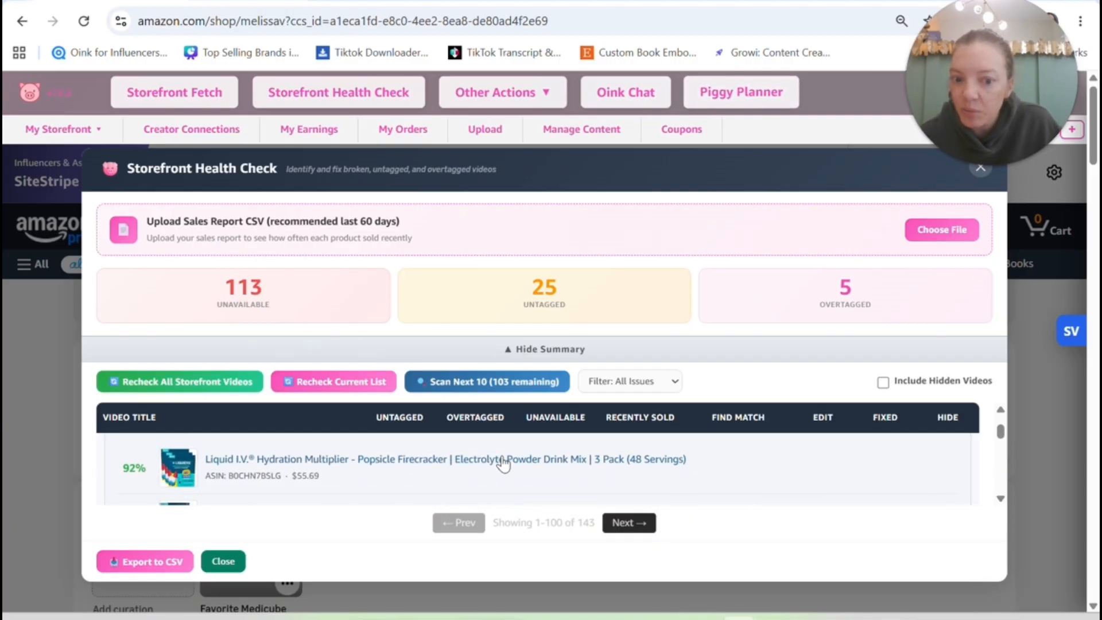
click(1001, 499)
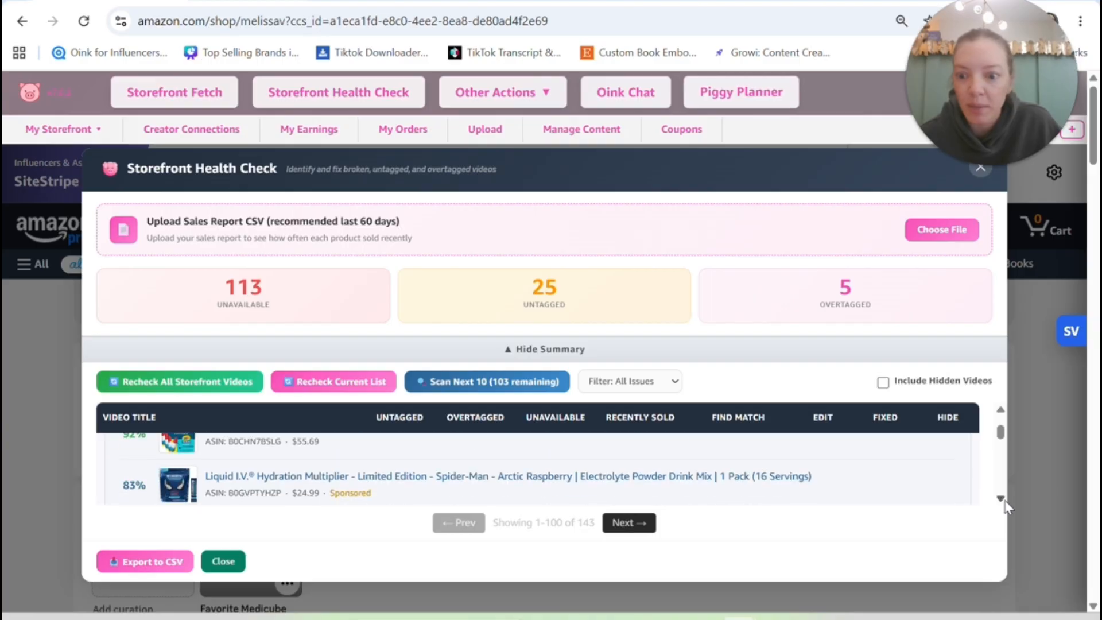
click(1000, 409)
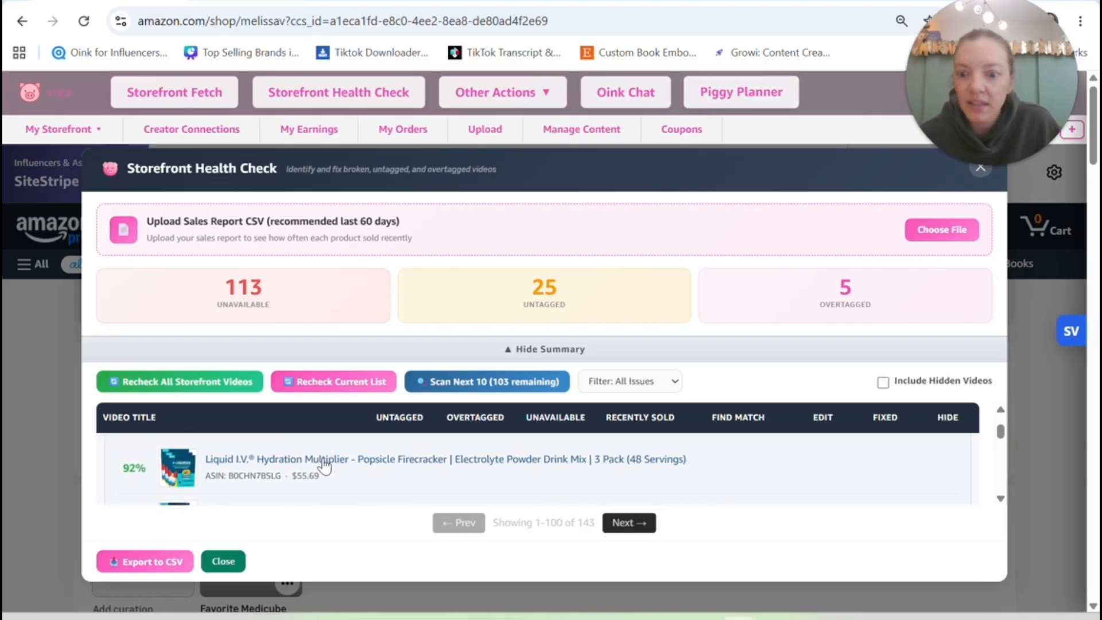
Open the matching Liquid I.V. Popsicle Firecracker 3 Pack (48 Servings) product page and its parent listing
click(326, 460)
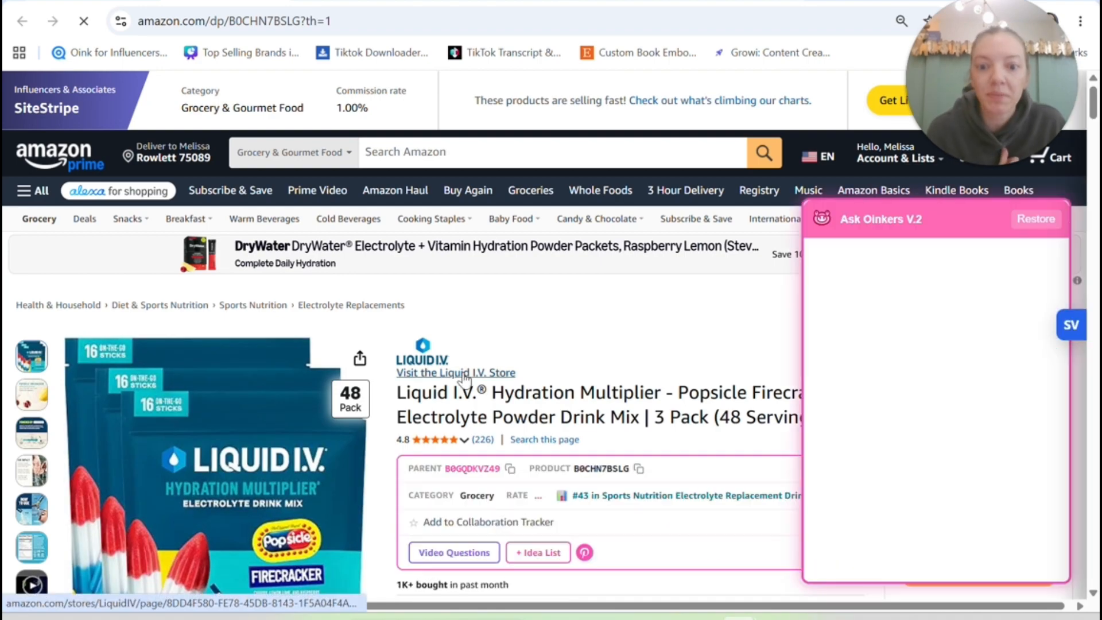
scroll(462, 373, down, 3)
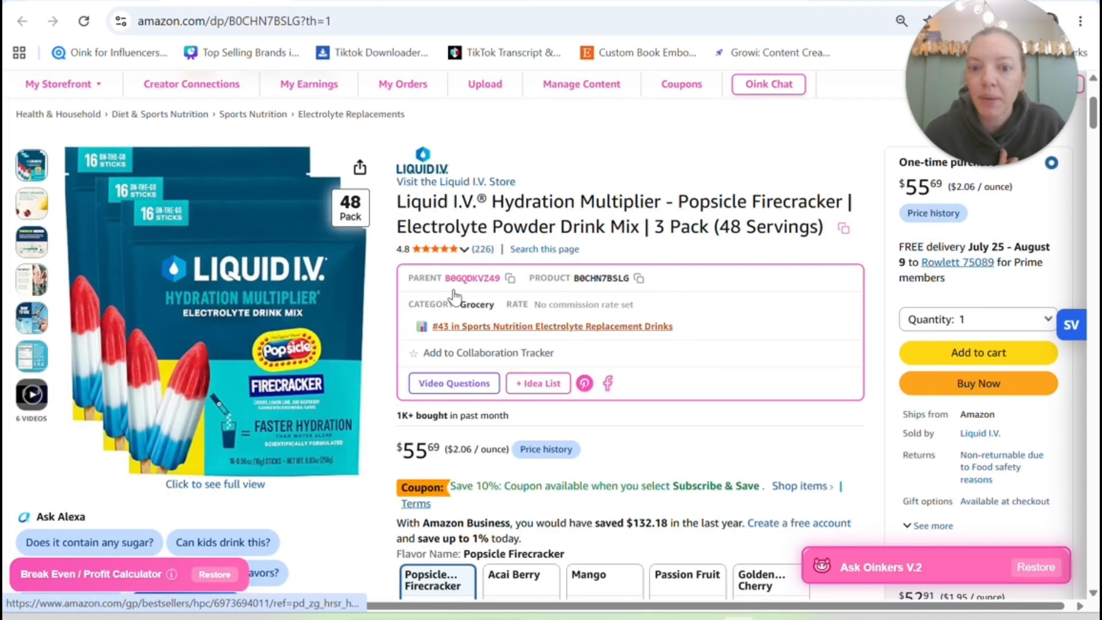
scroll(455, 296, up, 4)
scroll(479, 401, down, 1)
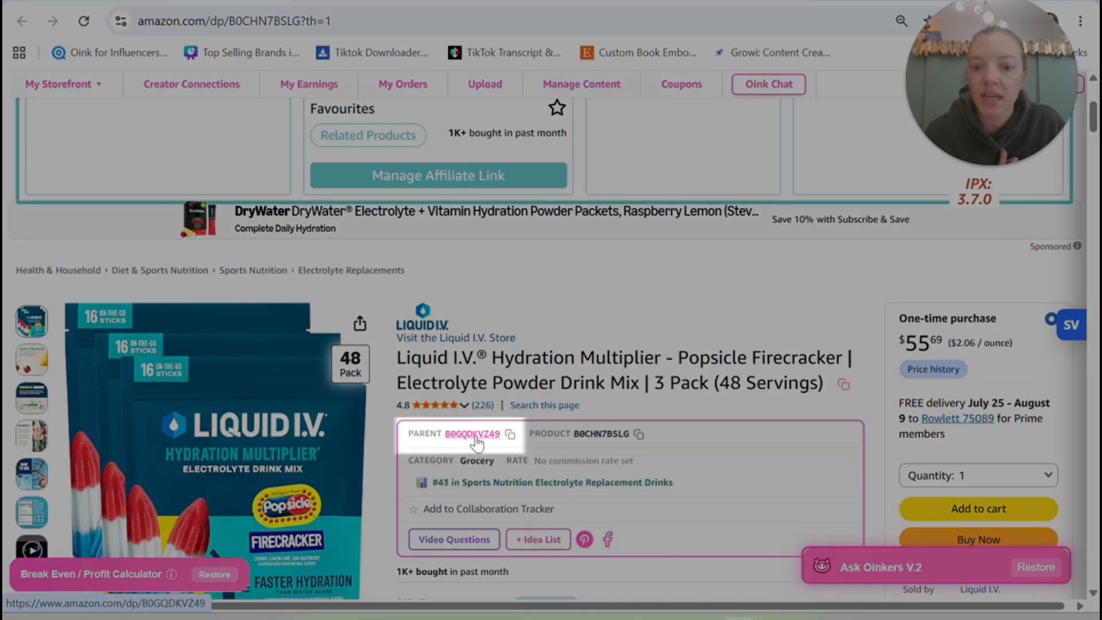
click(473, 434)
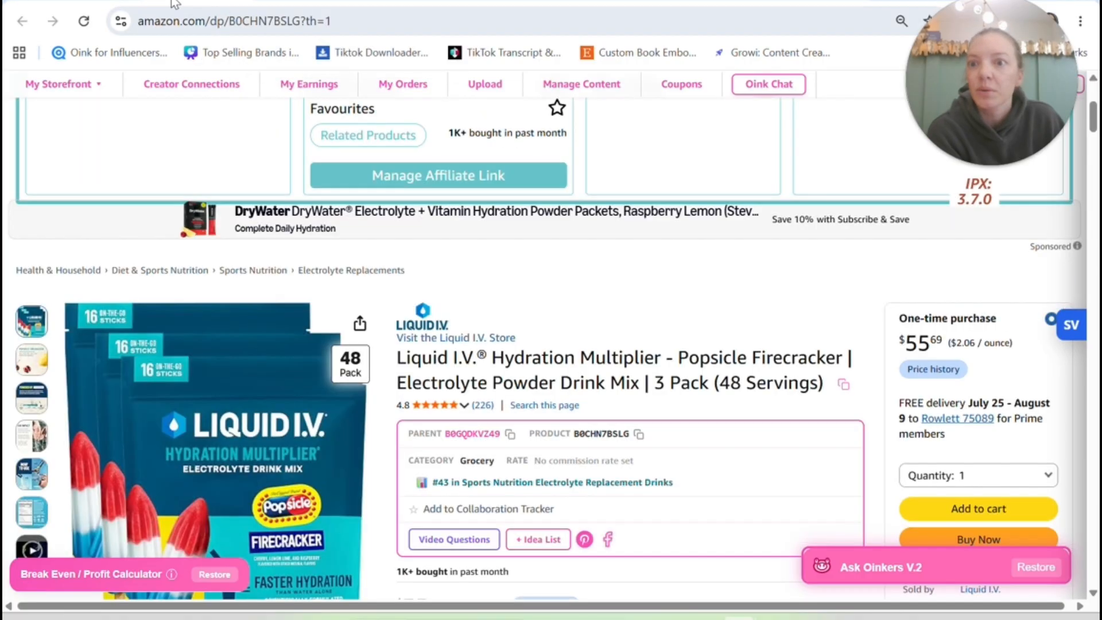
From the 3 Pack page, open the sponsored Liquid I.V. Popsicle Firecracker 1 Pack (16 Servings) listing and inspect its product details
scroll(494, 327, down, 3)
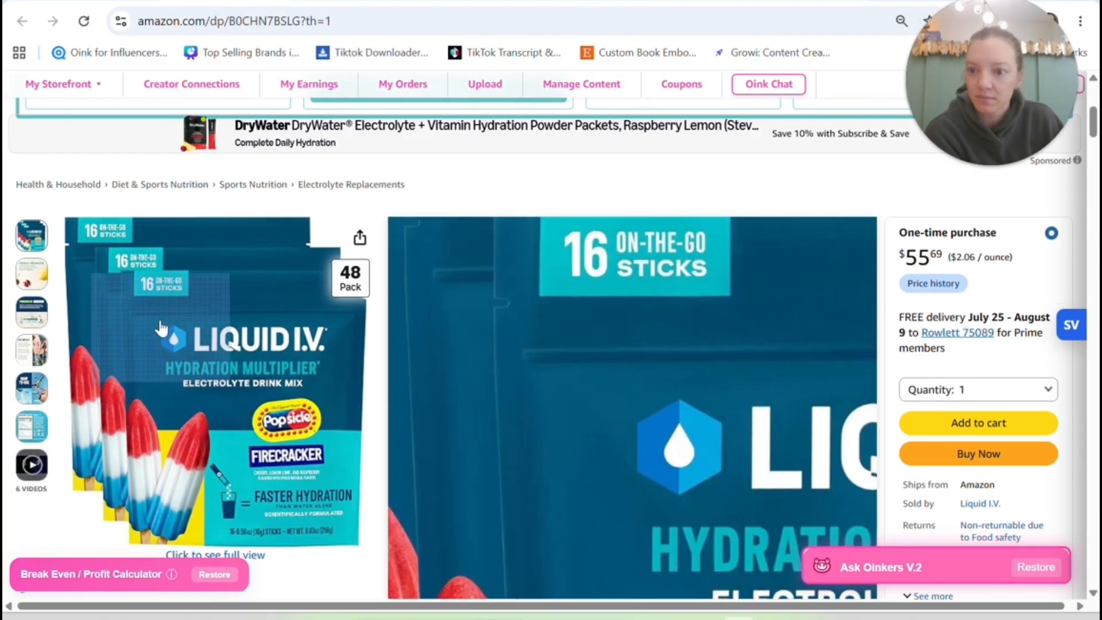
scroll(251, 376, down, 3)
scroll(250, 376, down, 2)
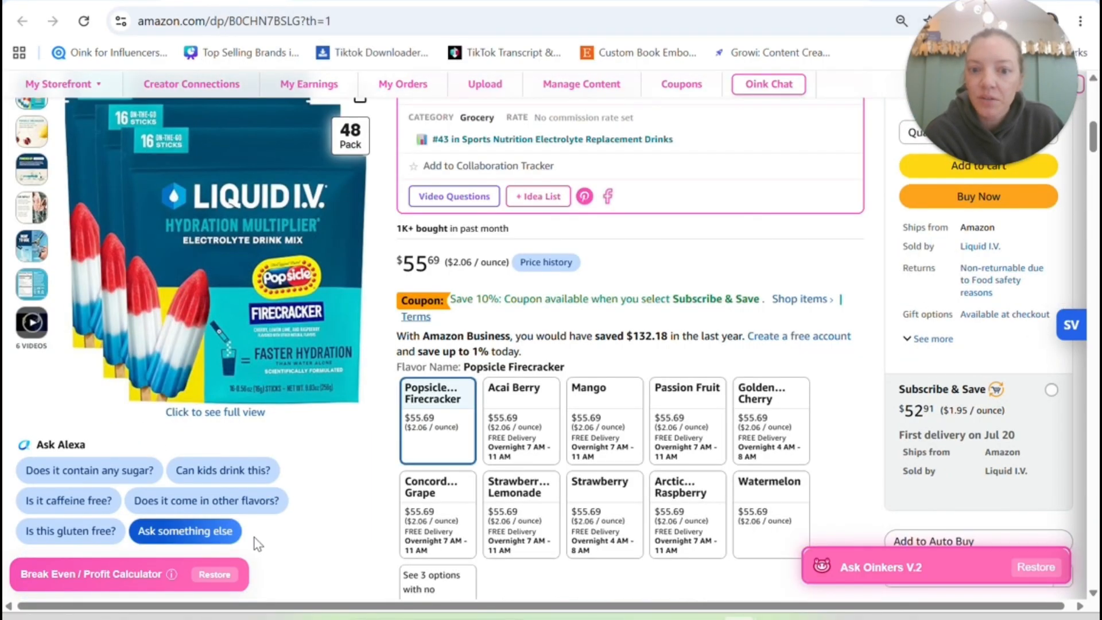
scroll(311, 510, down, 5)
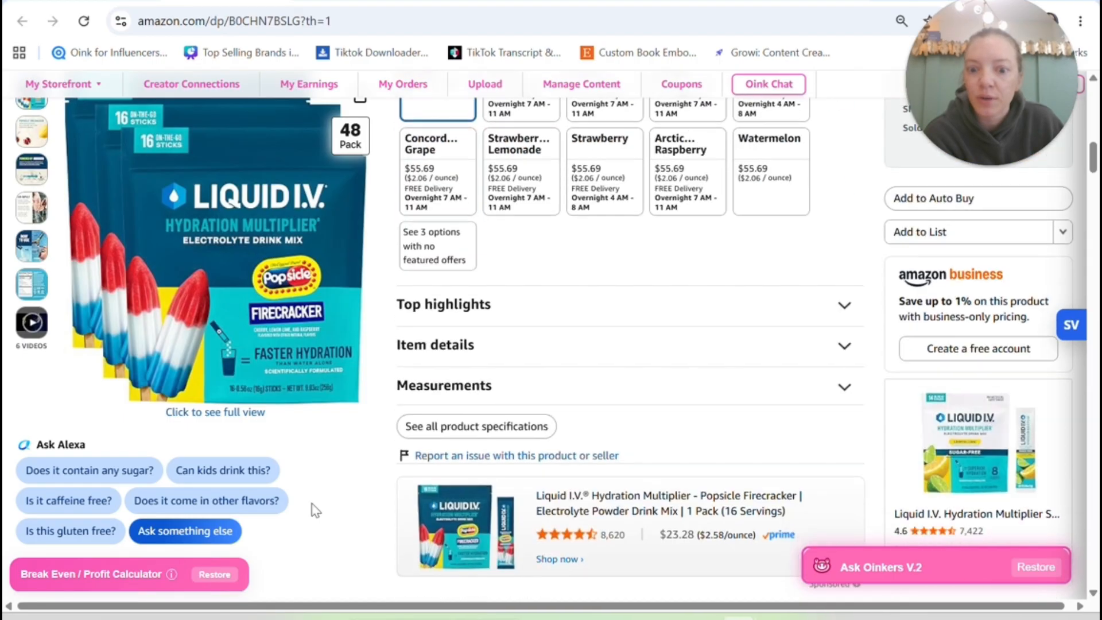
scroll(324, 509, down, 3)
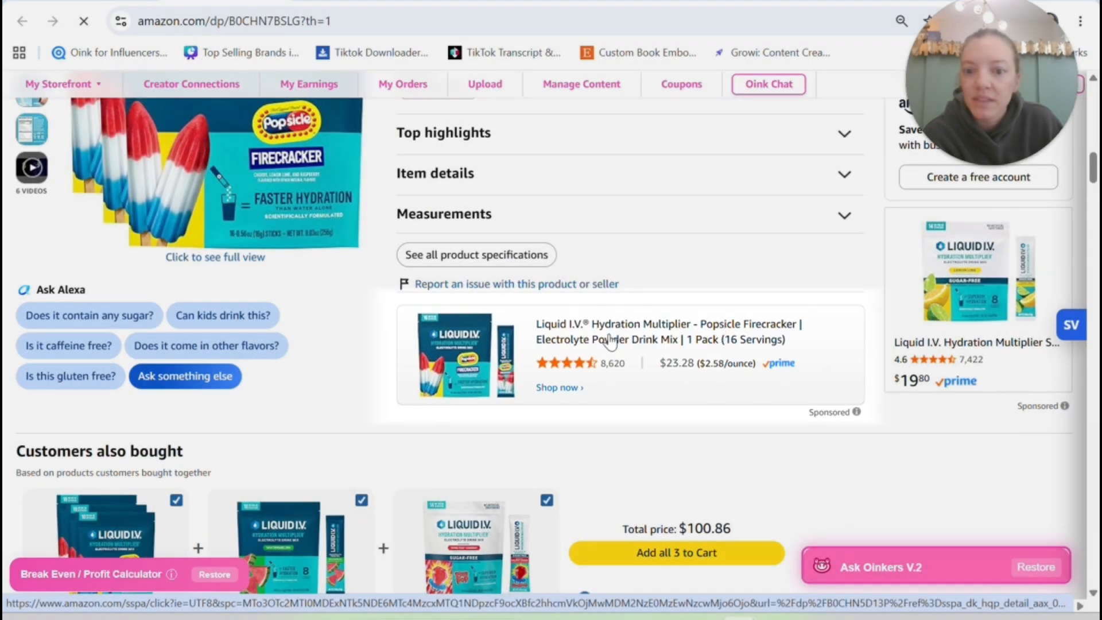
click(614, 333)
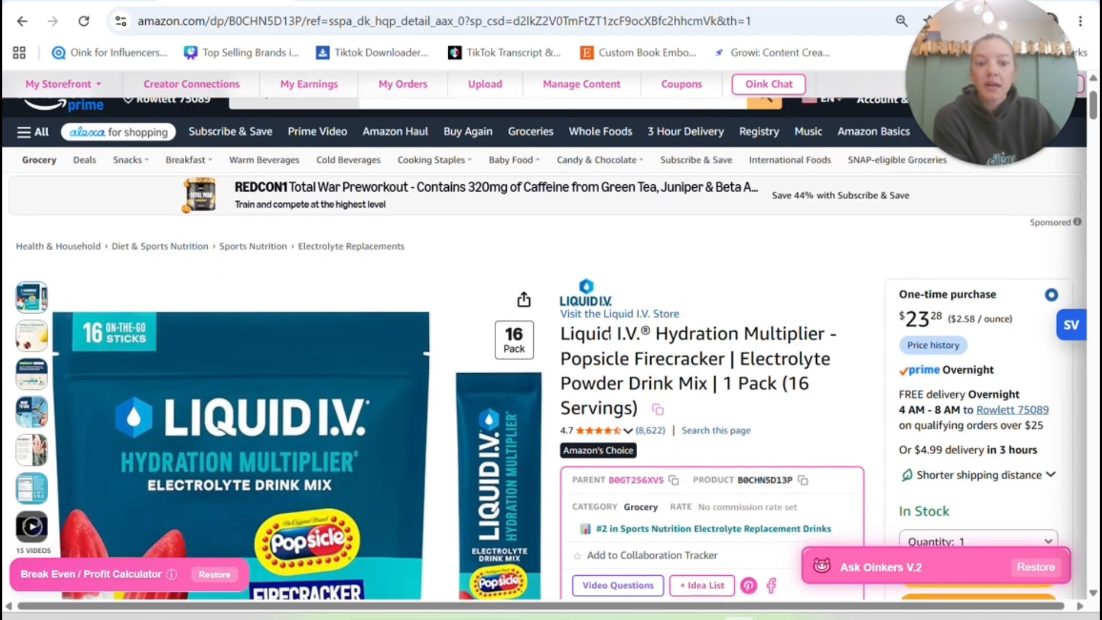
scroll(608, 336, down, 3)
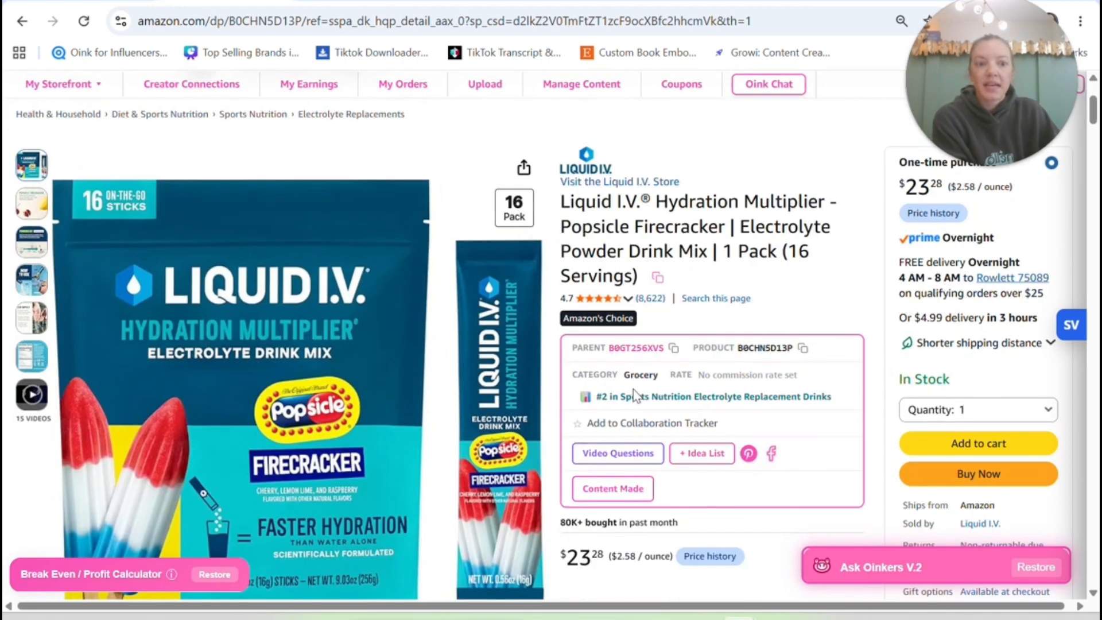
Examine the flavor options, commissions, video carousel and best seller ranks of the Liquid I.V. Popsicle Firecracker 1 Pack listing
scroll(634, 395, down, 3)
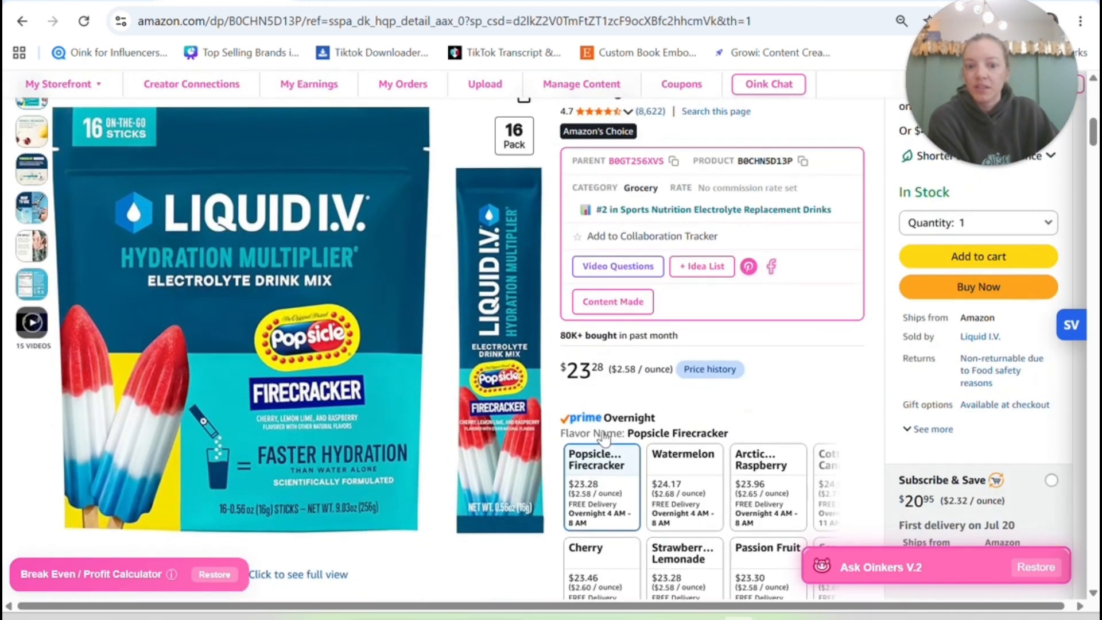
scroll(625, 383, up, 5)
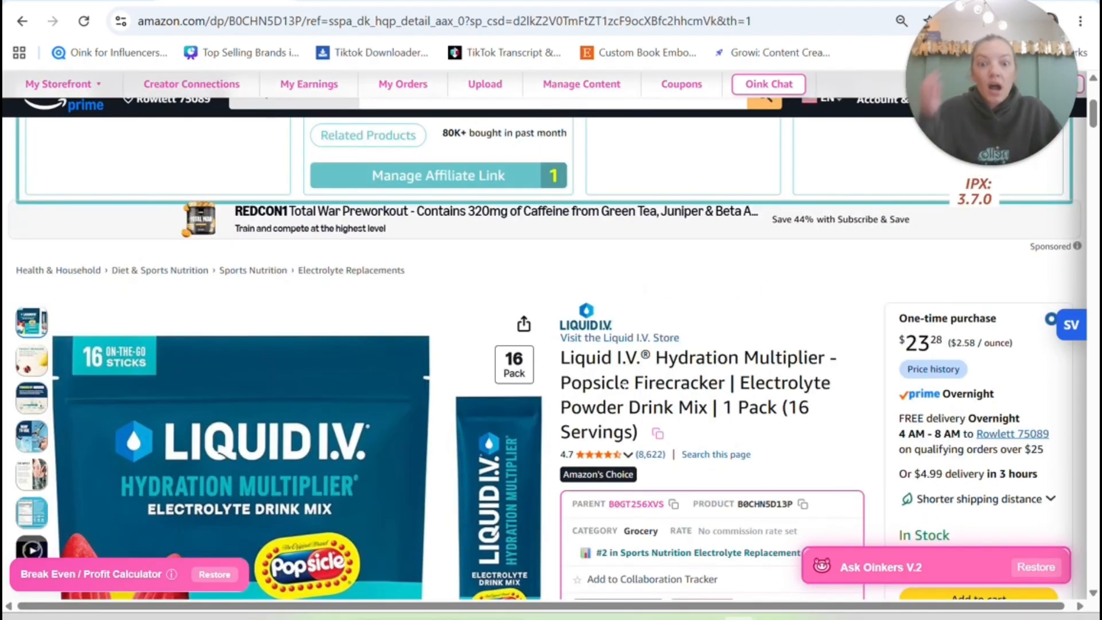
scroll(614, 401, up, 3)
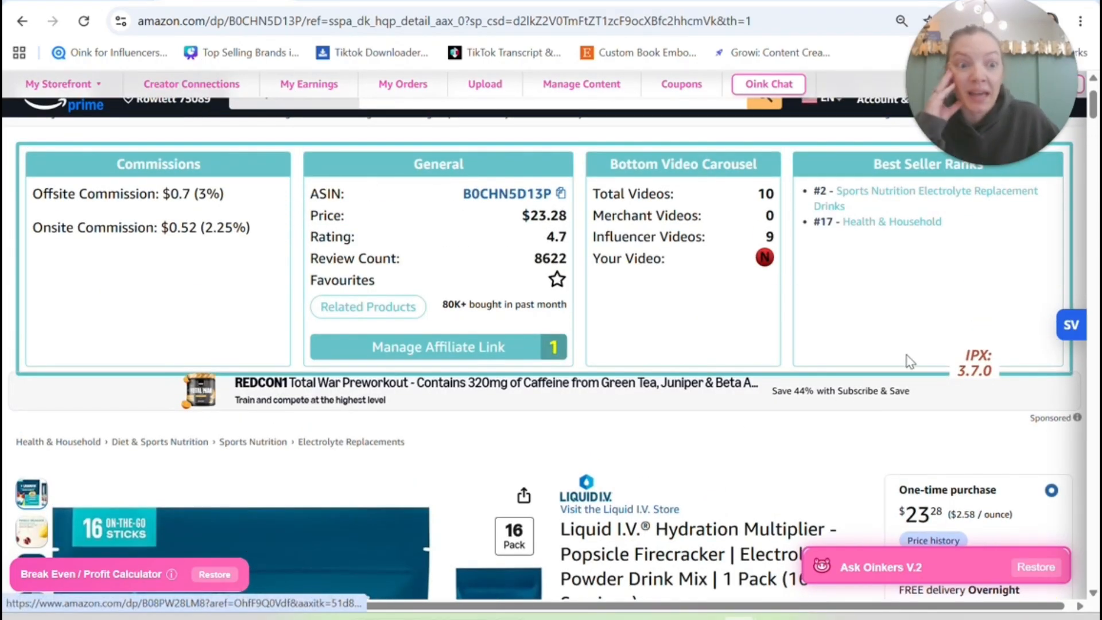
scroll(904, 365, down, 2)
scroll(723, 465, down, 2)
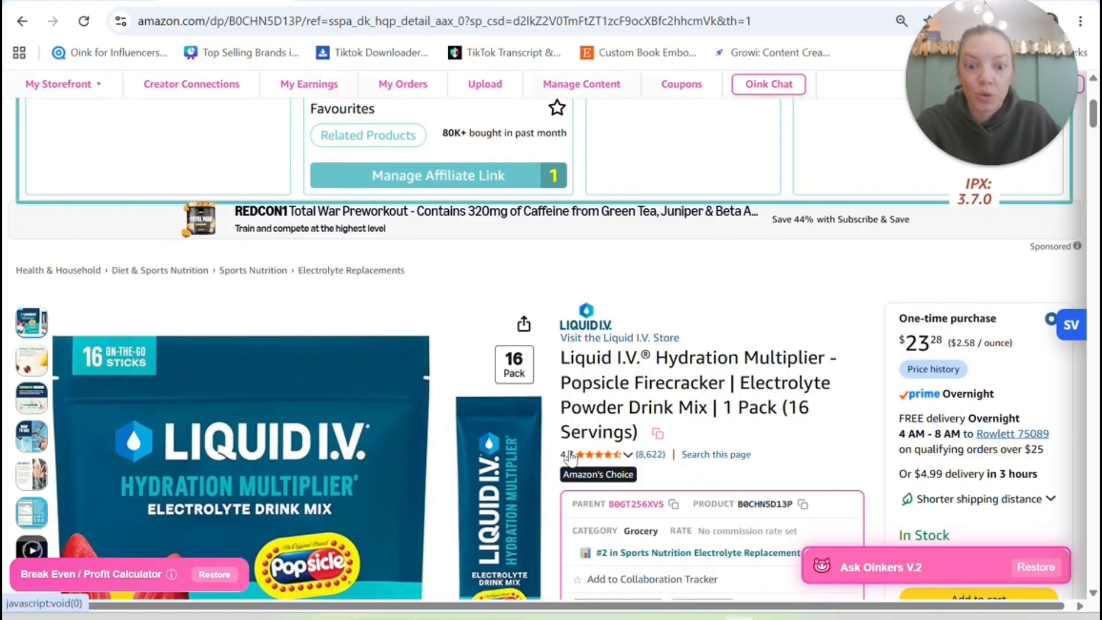
scroll(572, 443, down, 4)
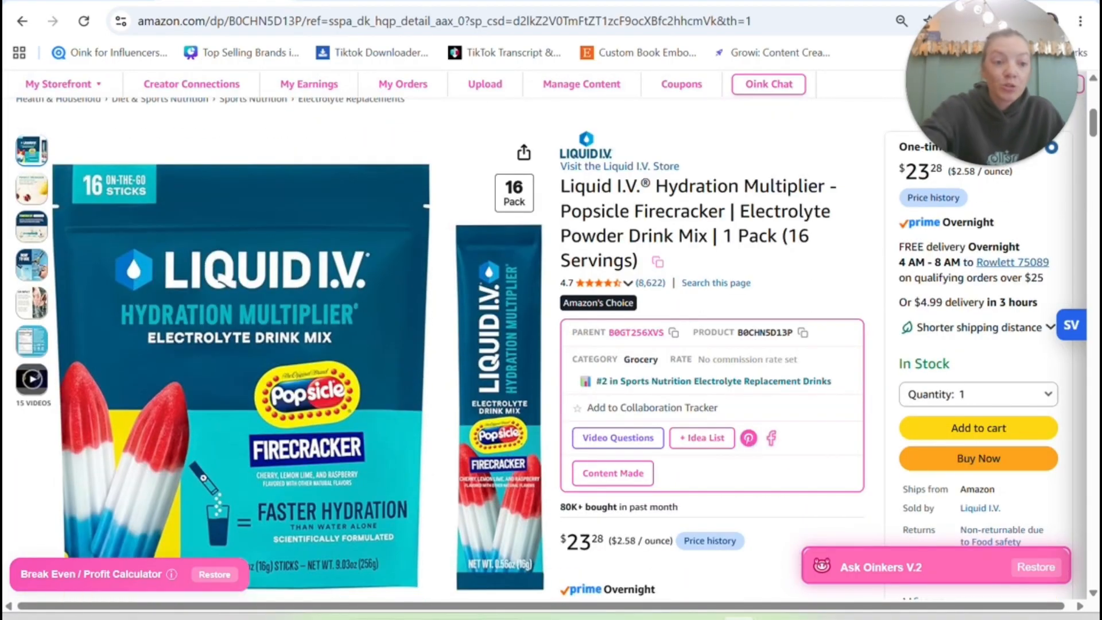
scroll(938, 400, down, 2)
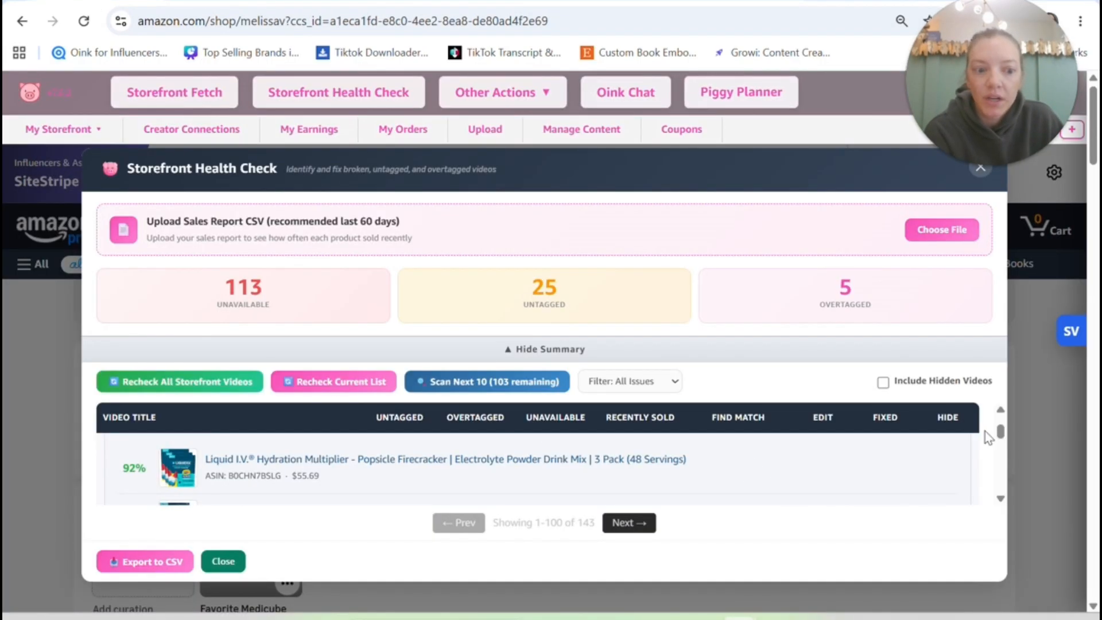
Edit the video "Taste just like a summer night as a child" and tag the Liquid I.V. Popsicle Firecracker 1 Pack (16 Servings) from the browse history
scroll(1004, 417, up, 3)
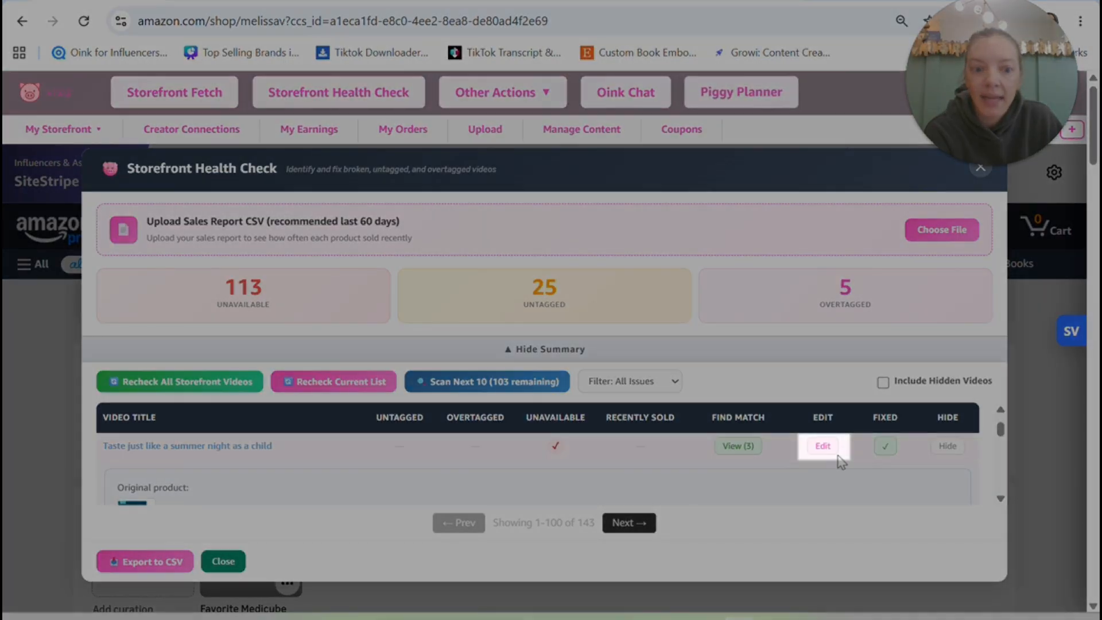
click(819, 453)
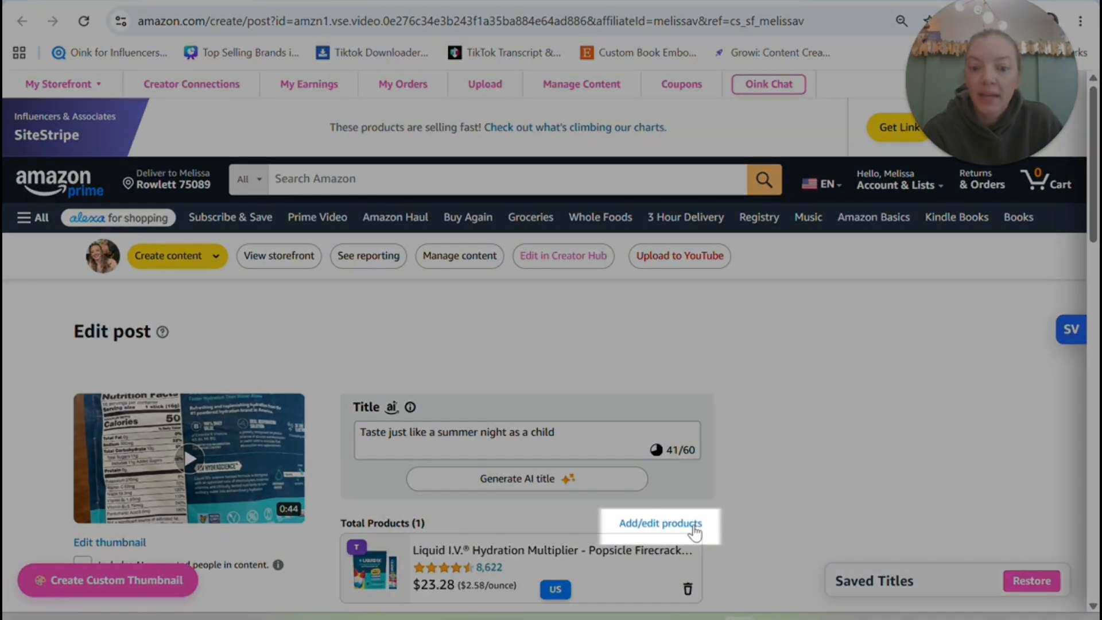
click(693, 525)
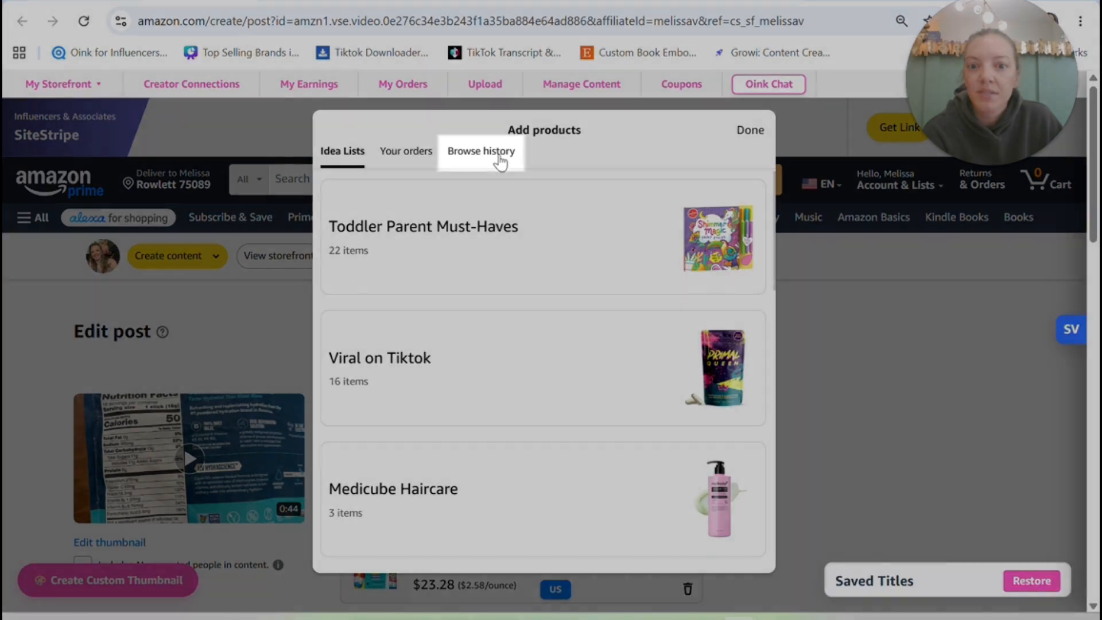
click(499, 160)
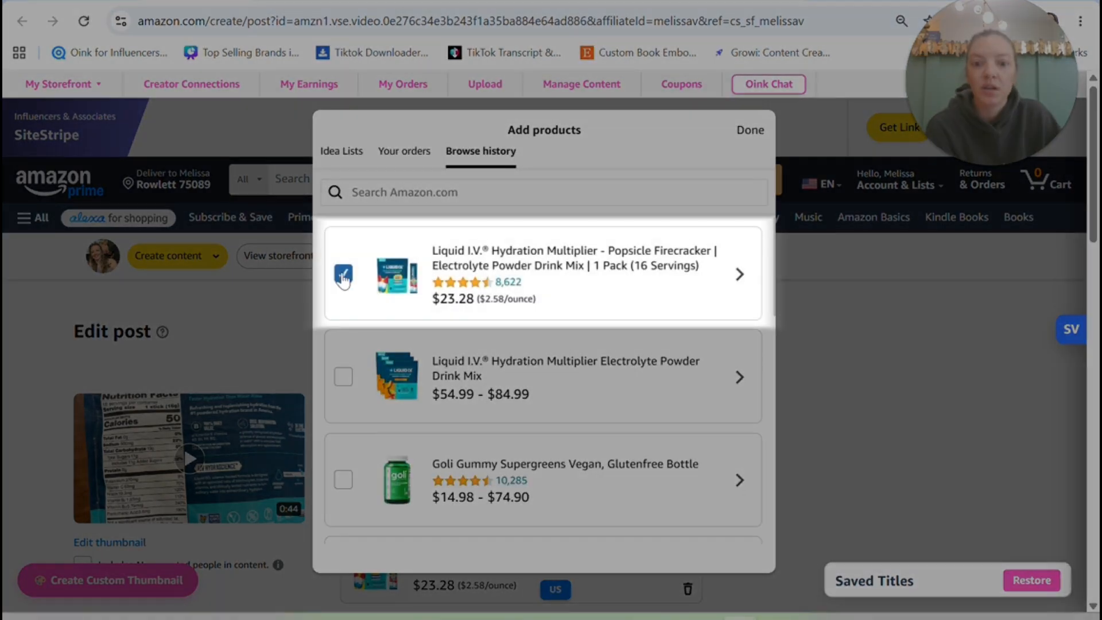
click(343, 275)
click(344, 275)
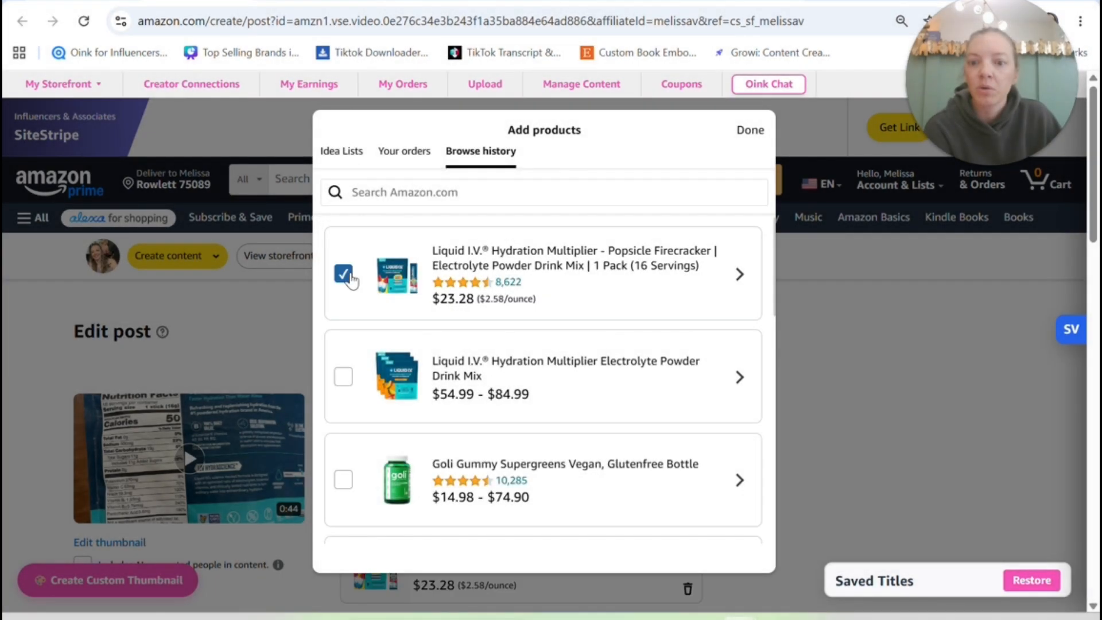
click(749, 131)
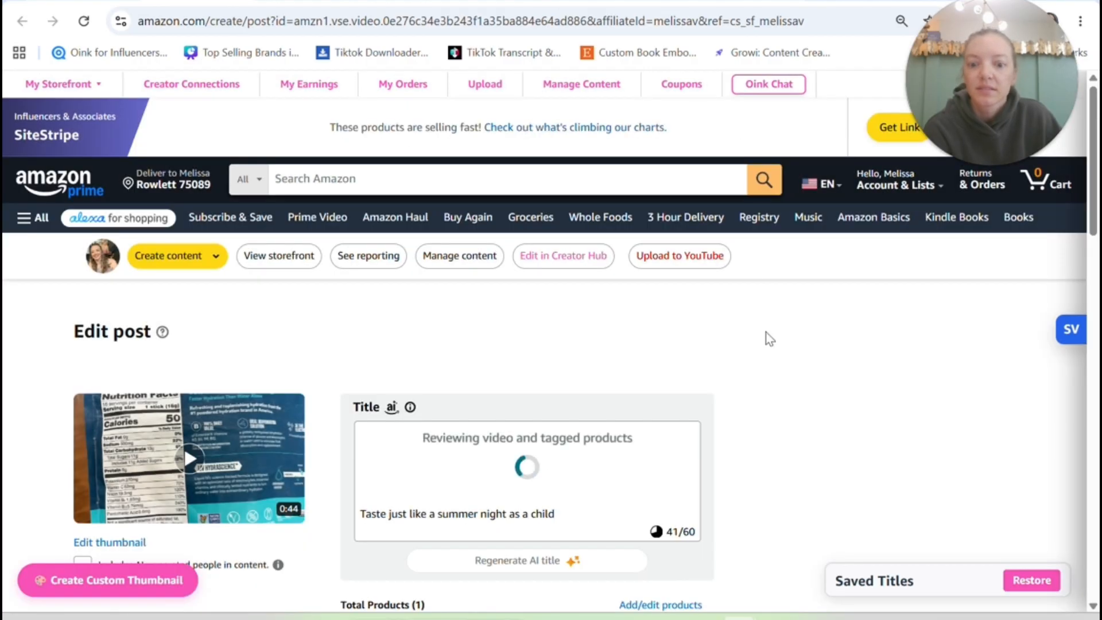
Save the edited post and mark "Taste just like a summer night as a child" as fixed in the Storefront Health Check
scroll(772, 376, down, 5)
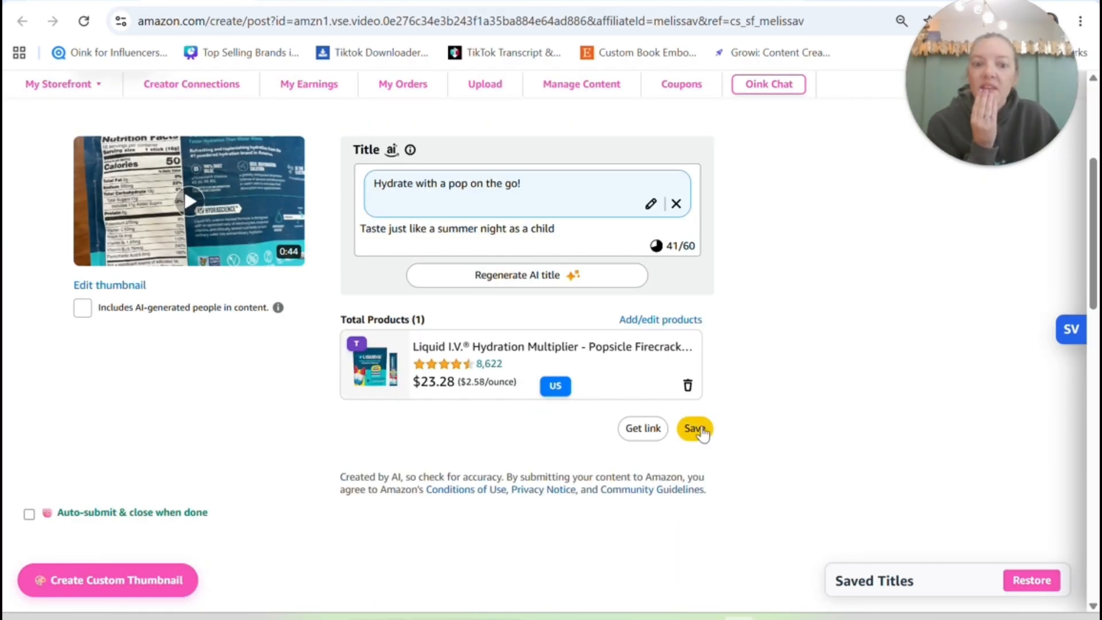
click(81, 2)
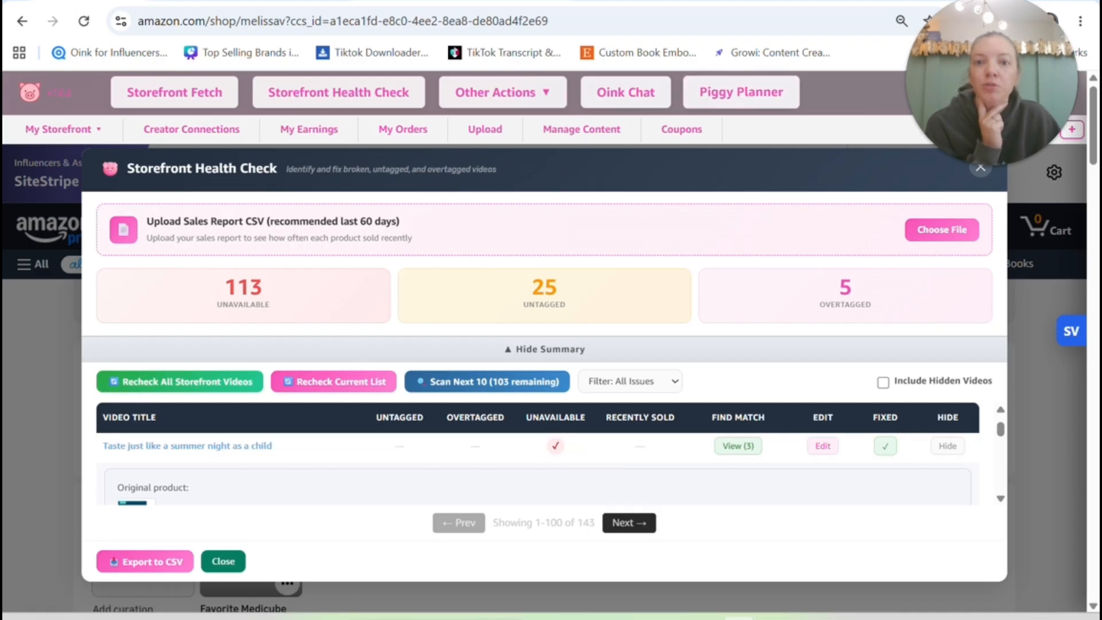
click(202, 4)
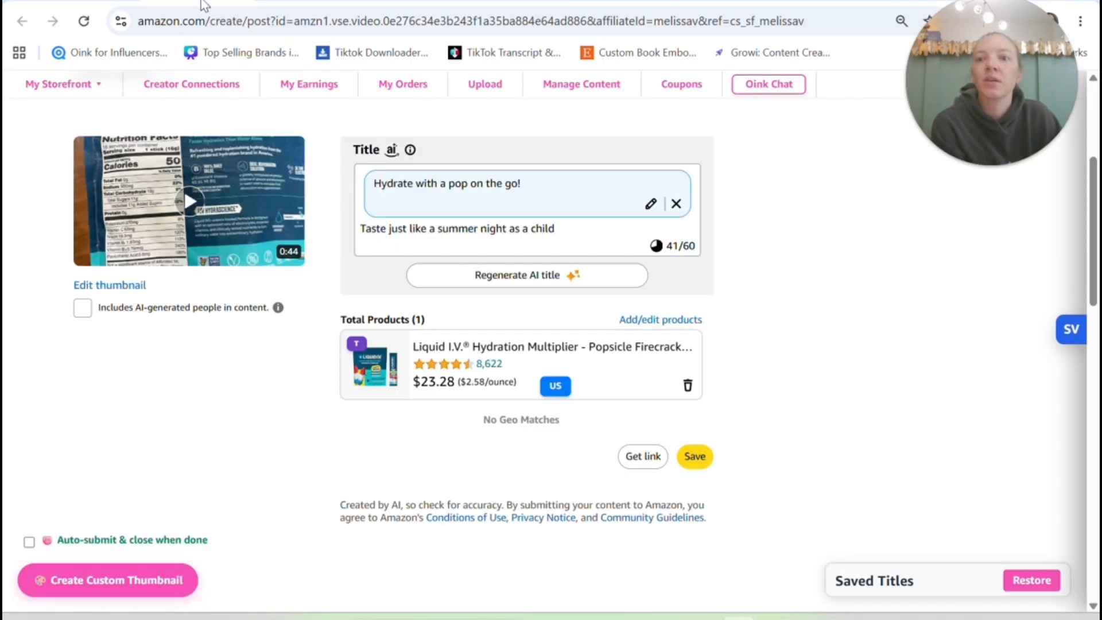
click(696, 456)
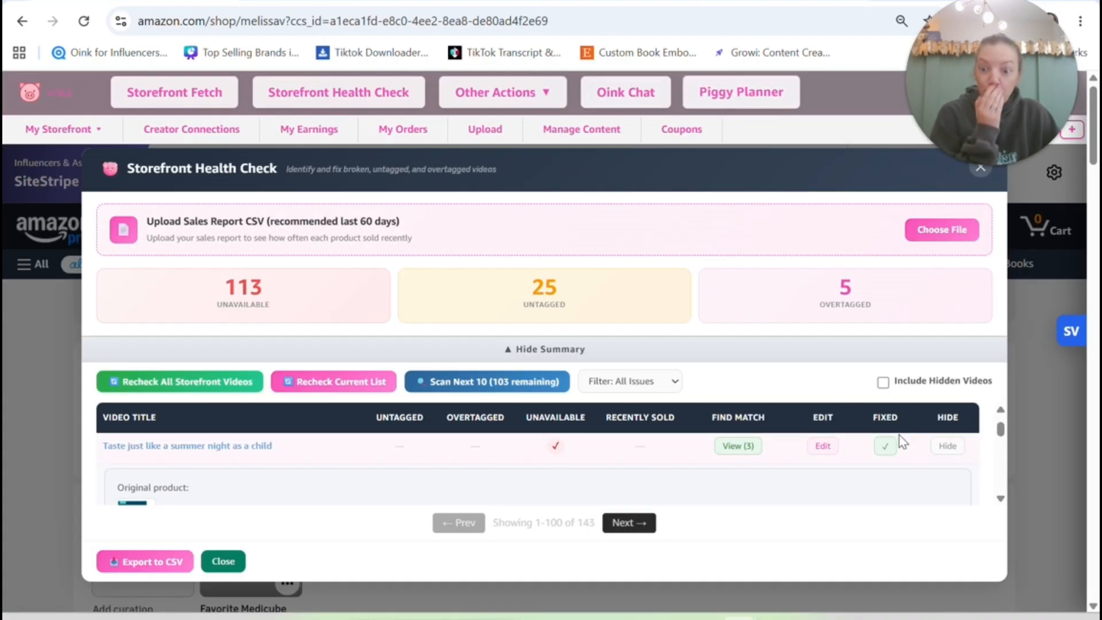
click(887, 446)
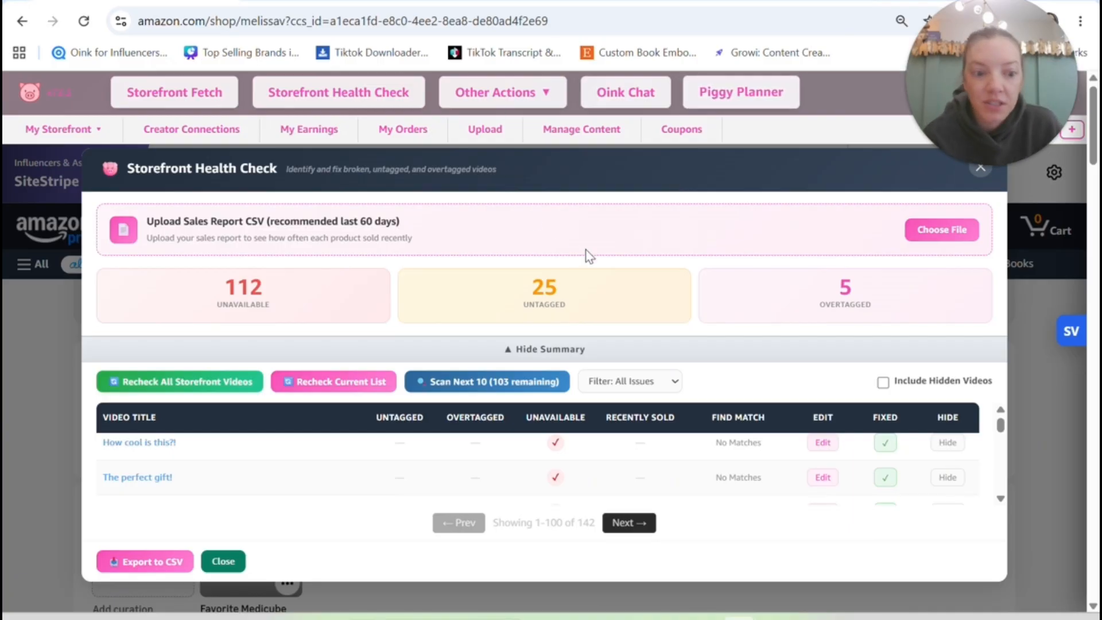
Find matches for the video "Gut health + electrolytes. Yes please!" and scan the next 10 videos for matches
scroll(1000, 502, down, 5)
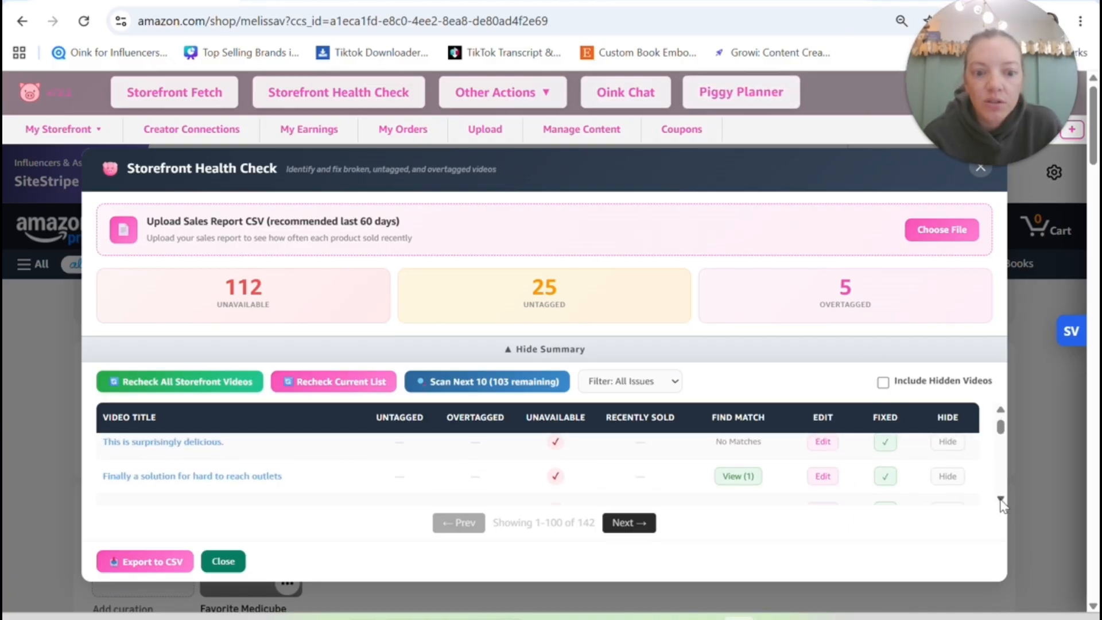
scroll(1001, 504, down, 1)
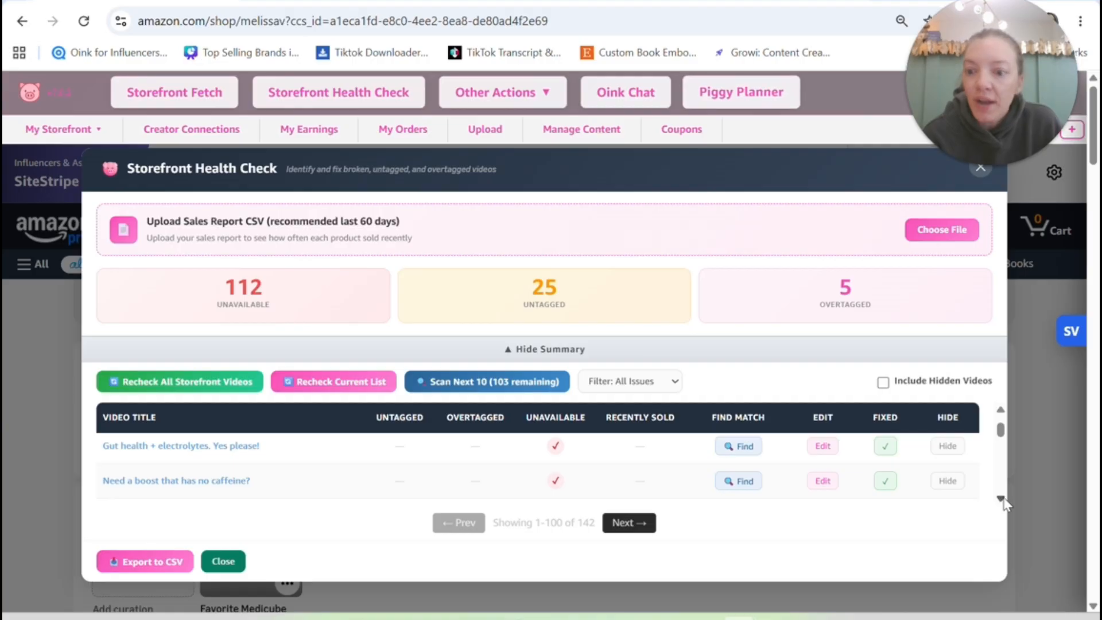
click(745, 448)
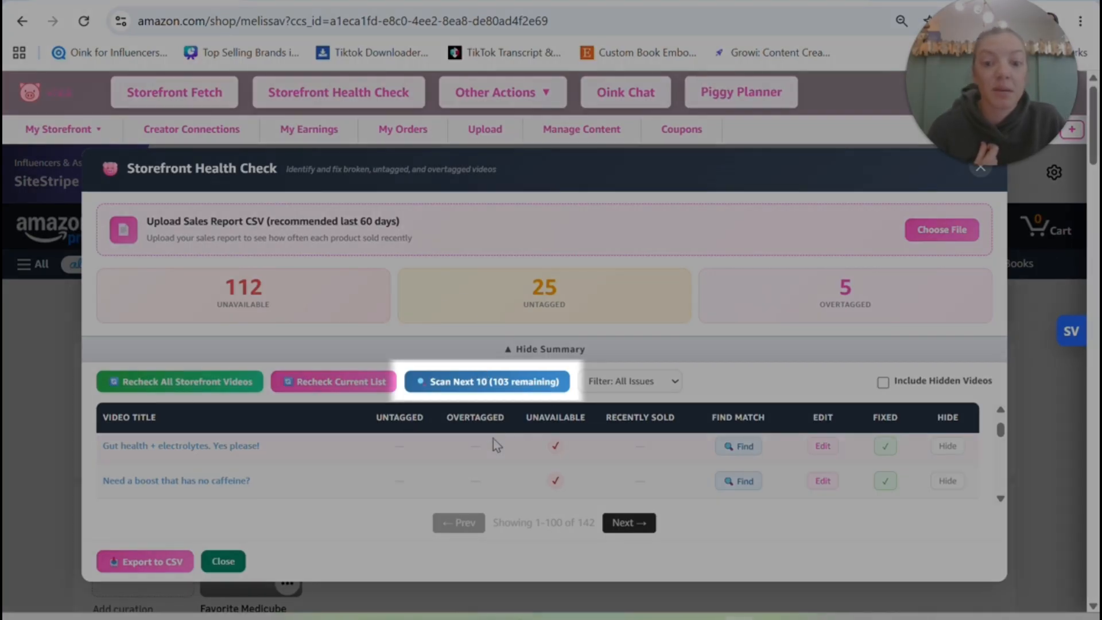
click(497, 381)
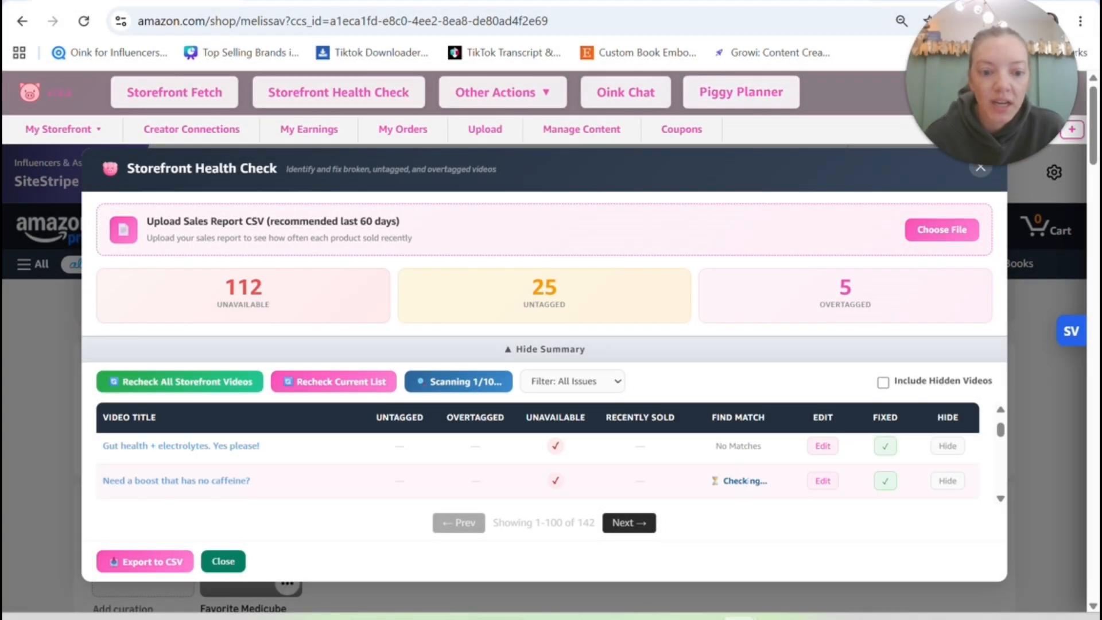
Find the video "How many cats can fit in this tunnel?" in the issue list and view its matches
click(1002, 500)
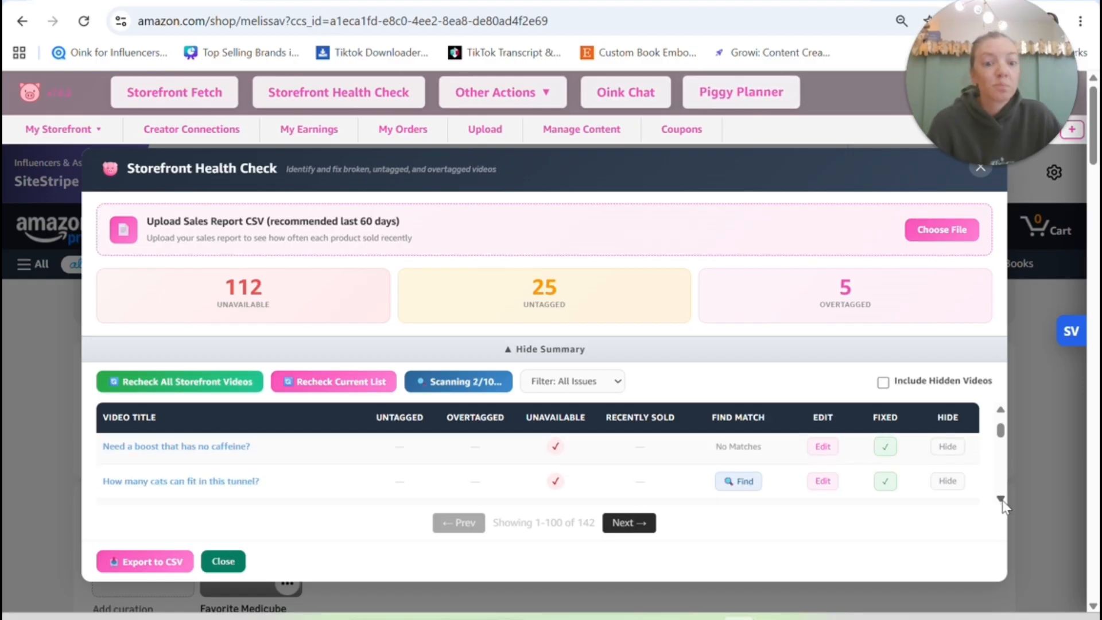
scroll(1002, 453, up, 2)
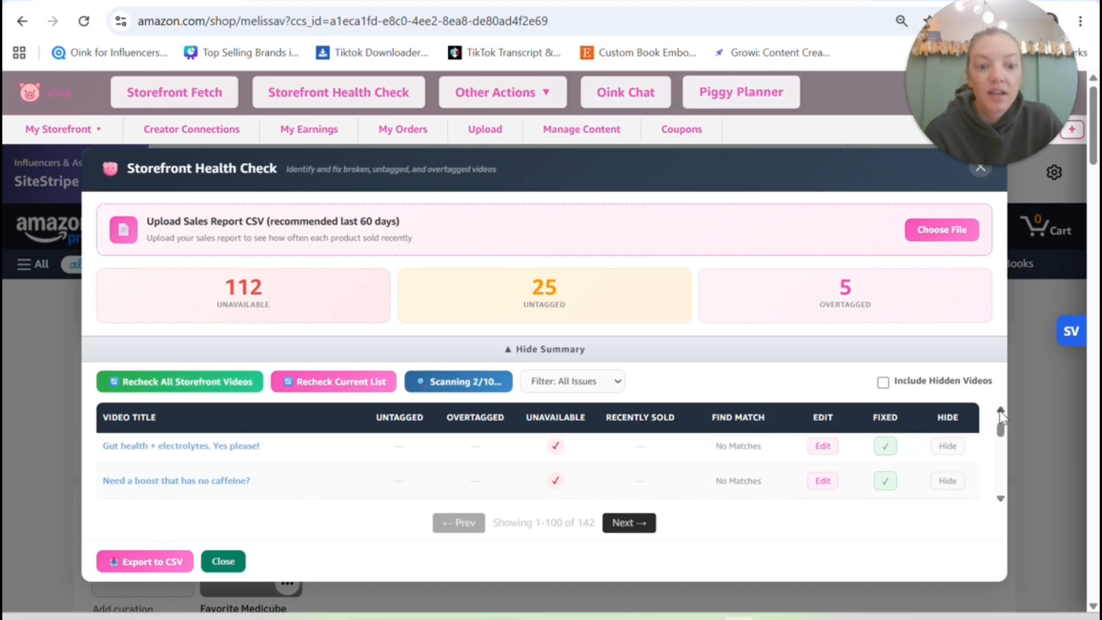
click(1000, 500)
click(1000, 500)
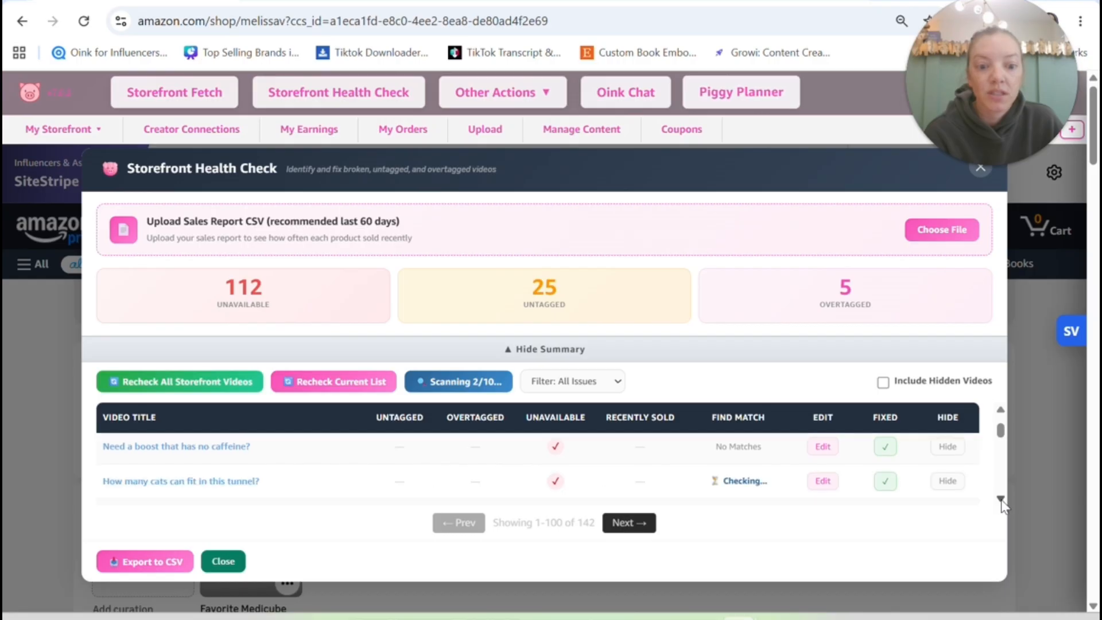
click(1001, 500)
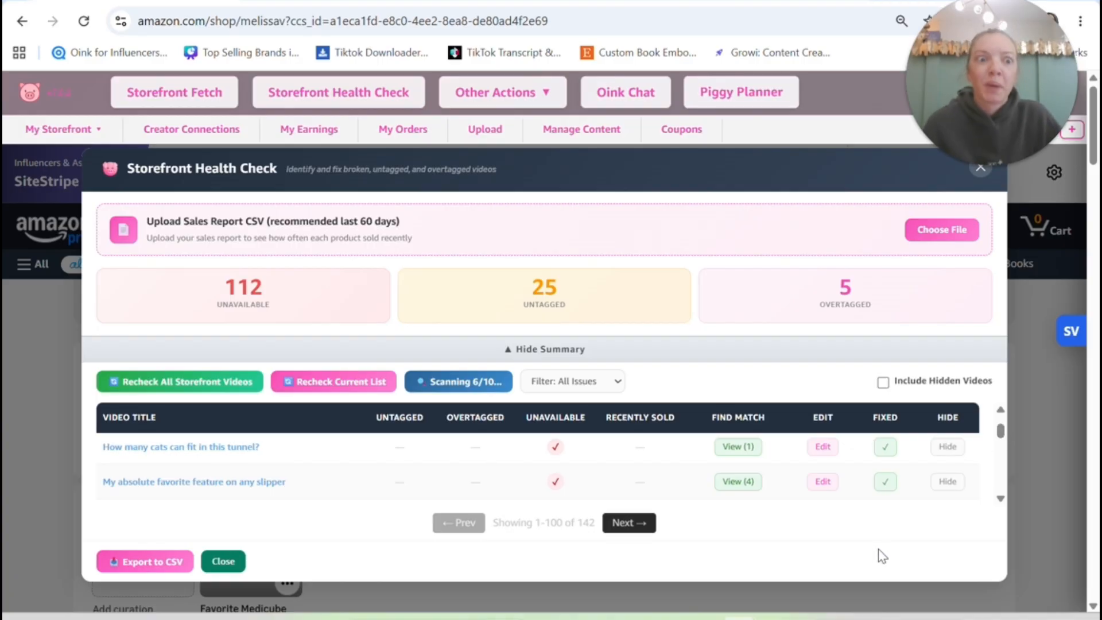
click(749, 448)
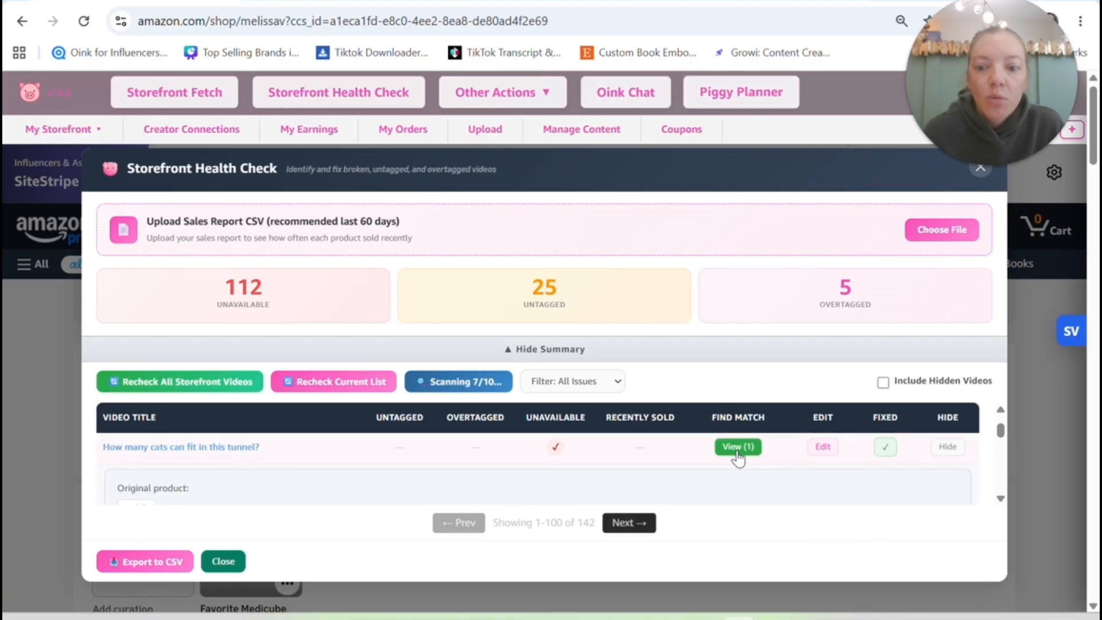
Compare the original Peekaboo Cat Cave Donut with its matching result and open the matching product page
scroll(1001, 507, down, 3)
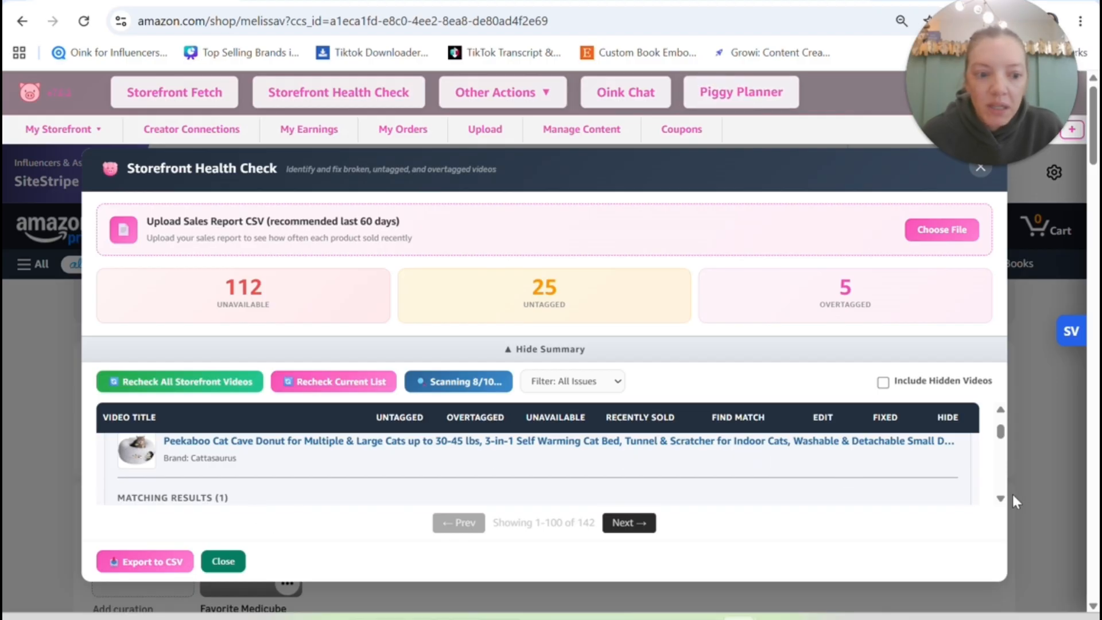
scroll(1002, 504, down, 2)
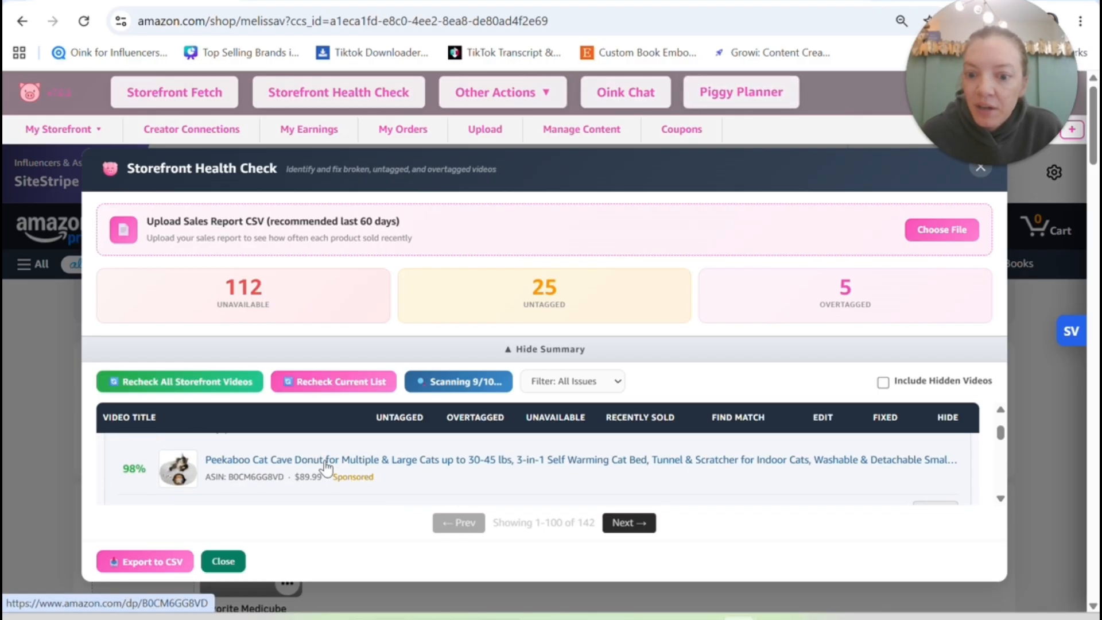
click(283, 459)
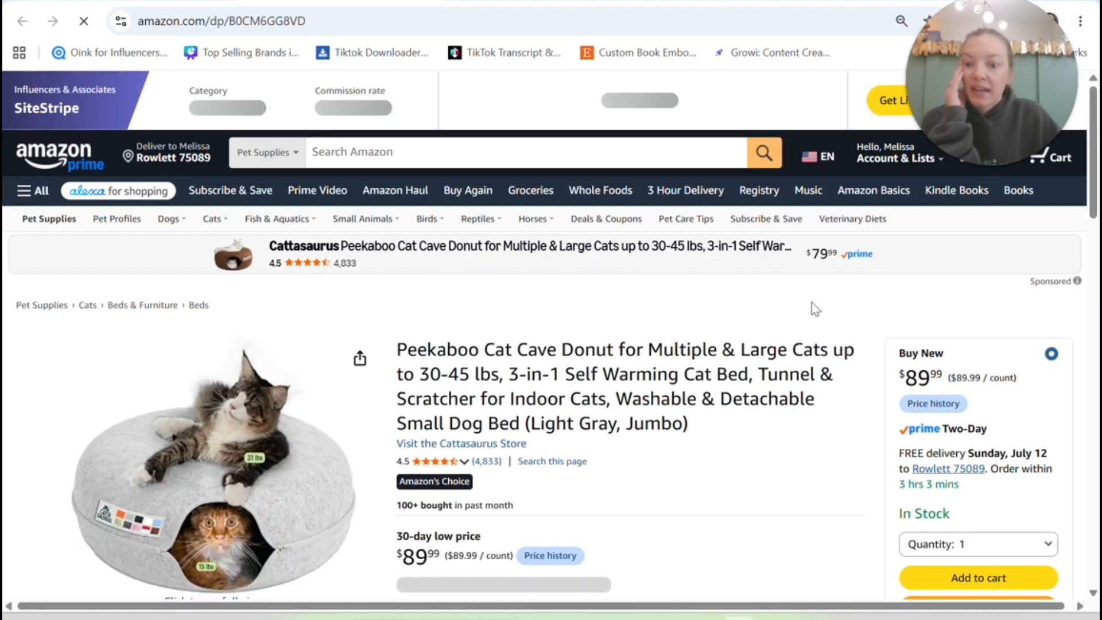
scroll(208, 517, down, 1)
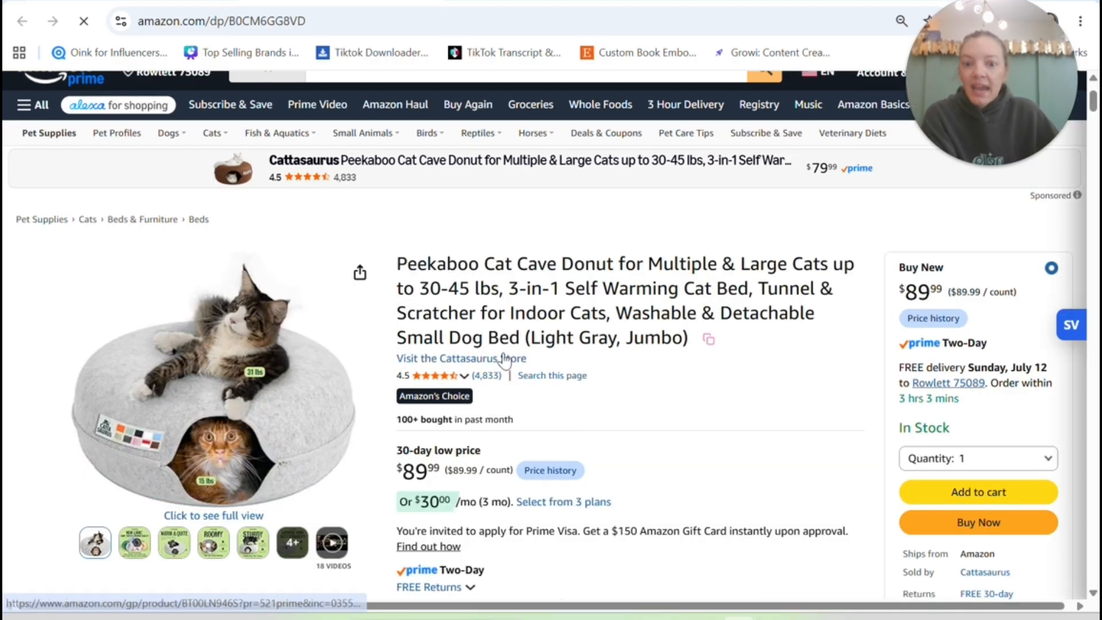
Return to the health check issue list and open the video "How many cats can fit in this tunnel?" for editing
click(253, 1)
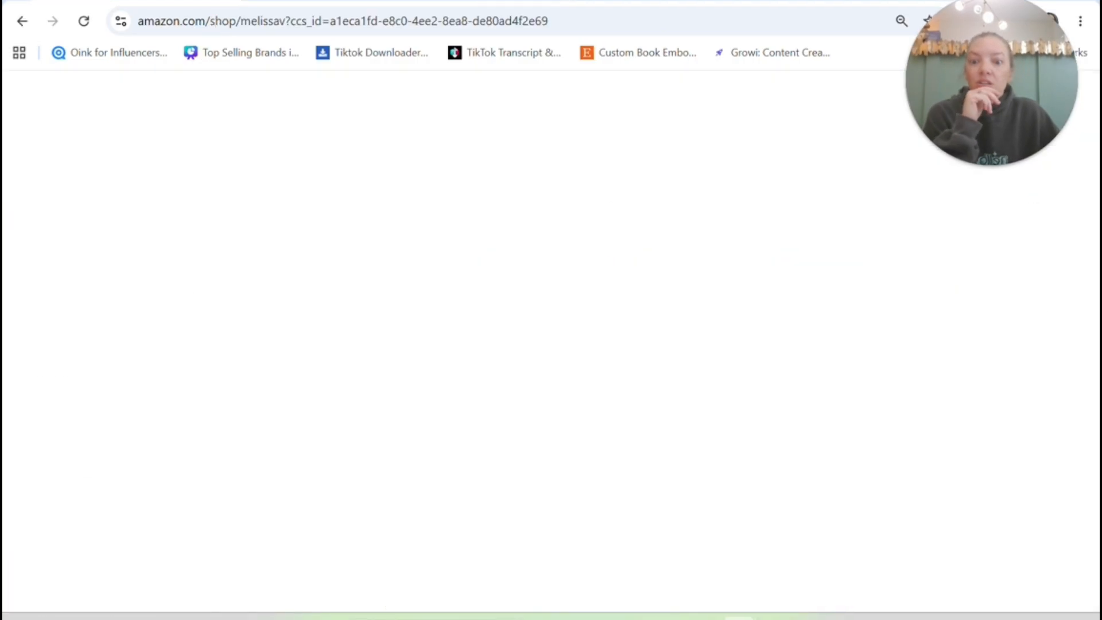
scroll(750, 480, down, 1)
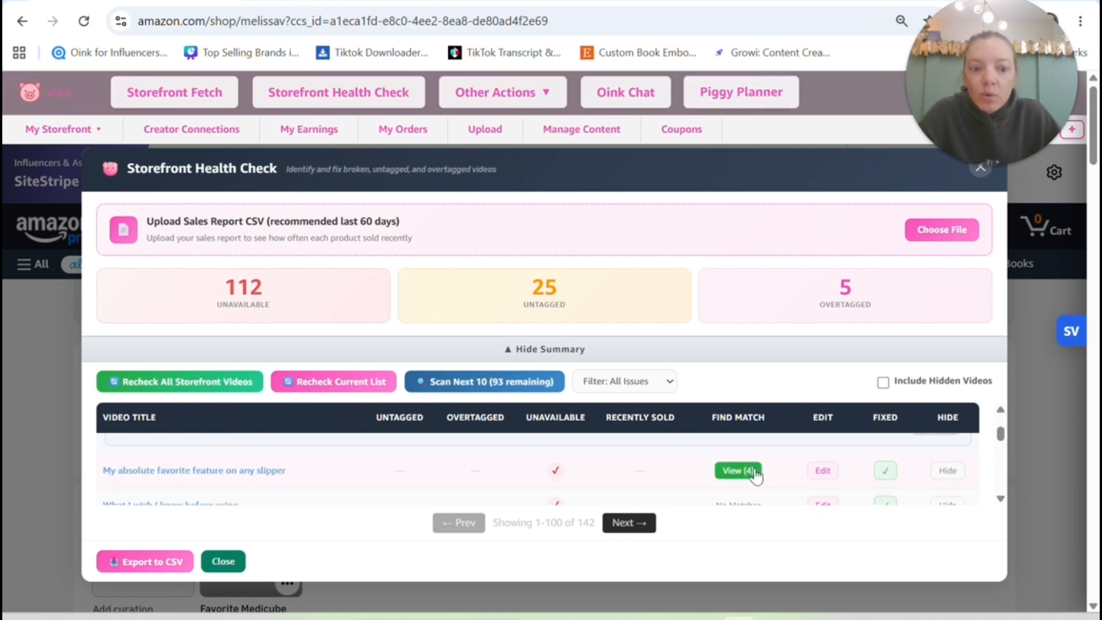
scroll(755, 477, up, 2)
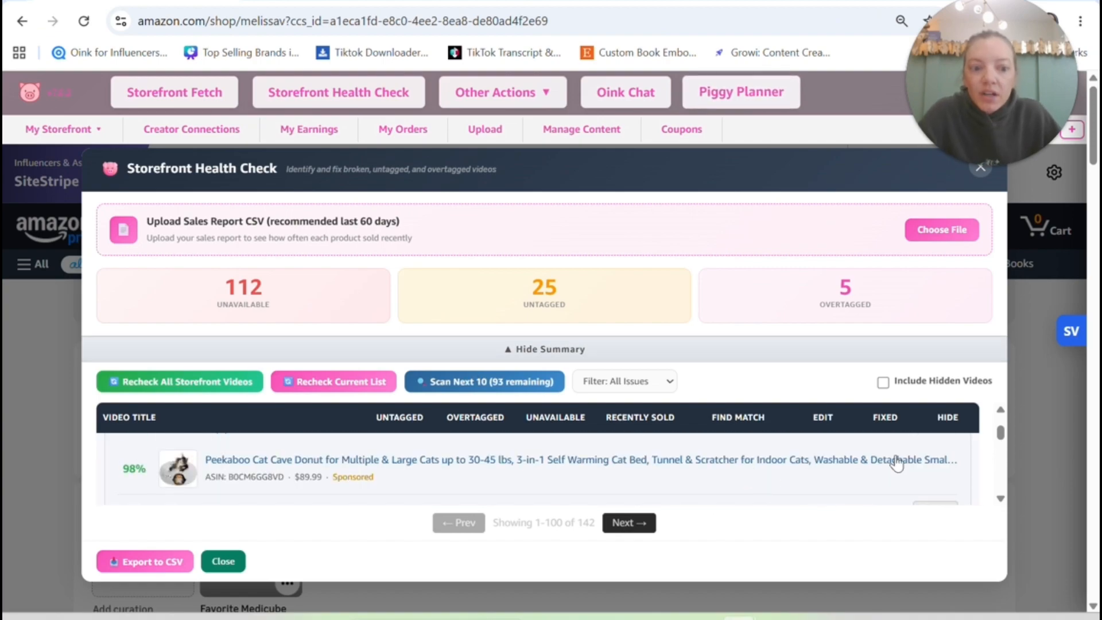
click(1000, 411)
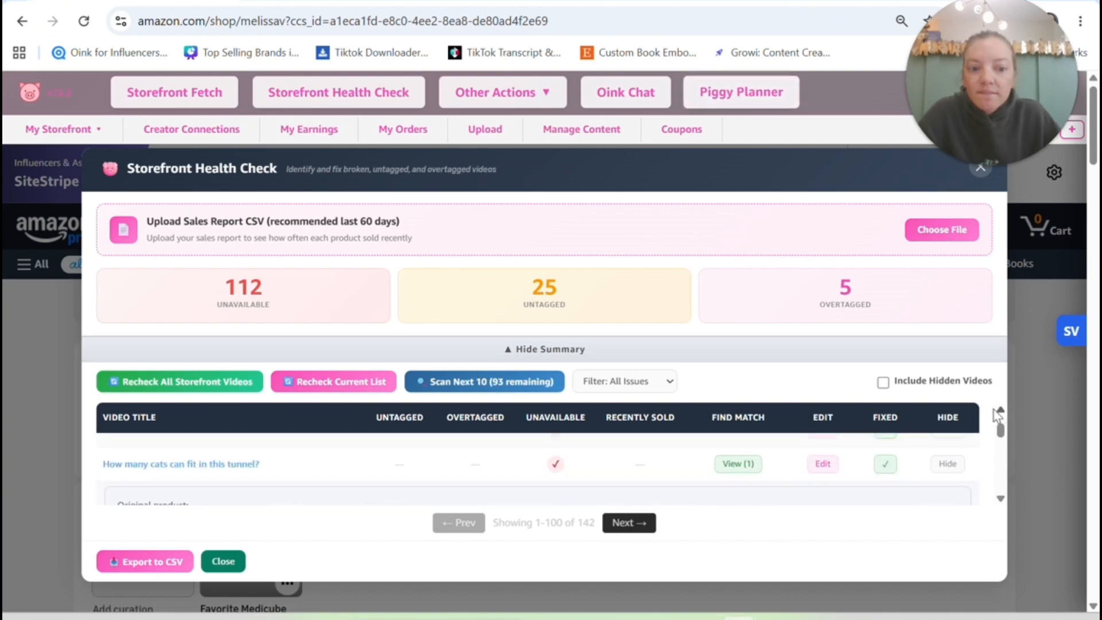
click(823, 465)
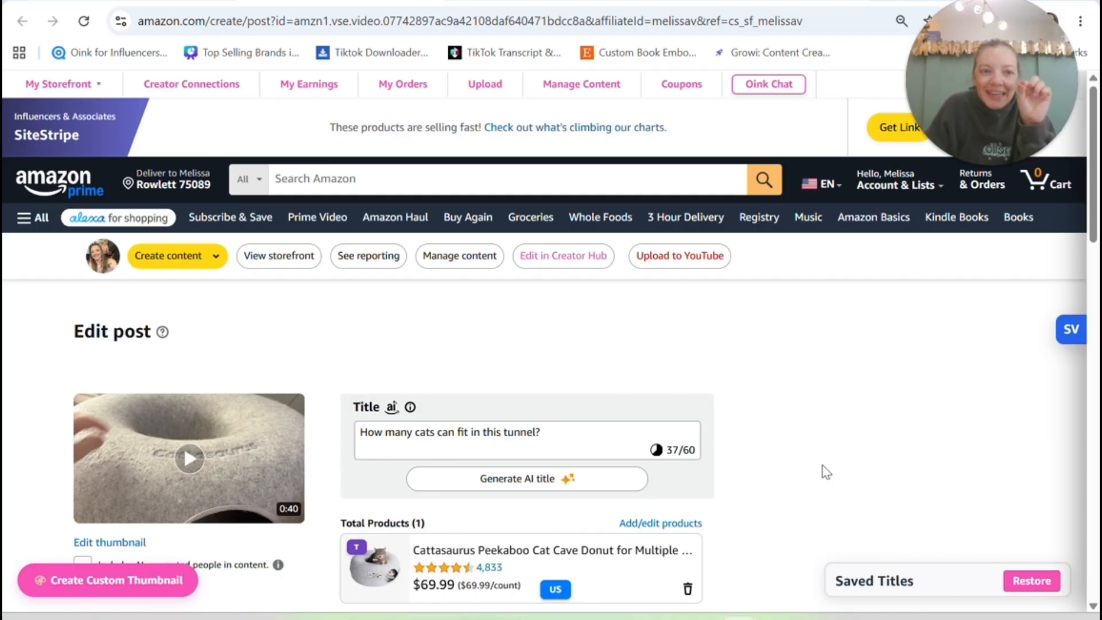
Add the $89.99 Cattasaurus Peekaboo Cat Cave Donut from the browse history to the cat tunnel video and save the post
scroll(609, 376, down, 2)
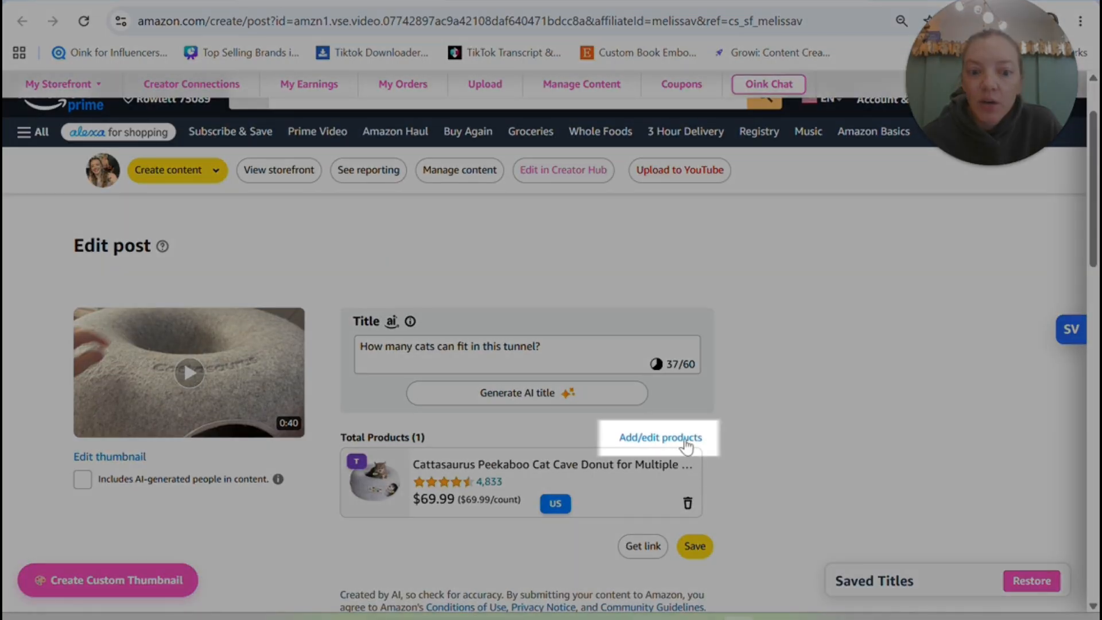
click(686, 438)
click(500, 152)
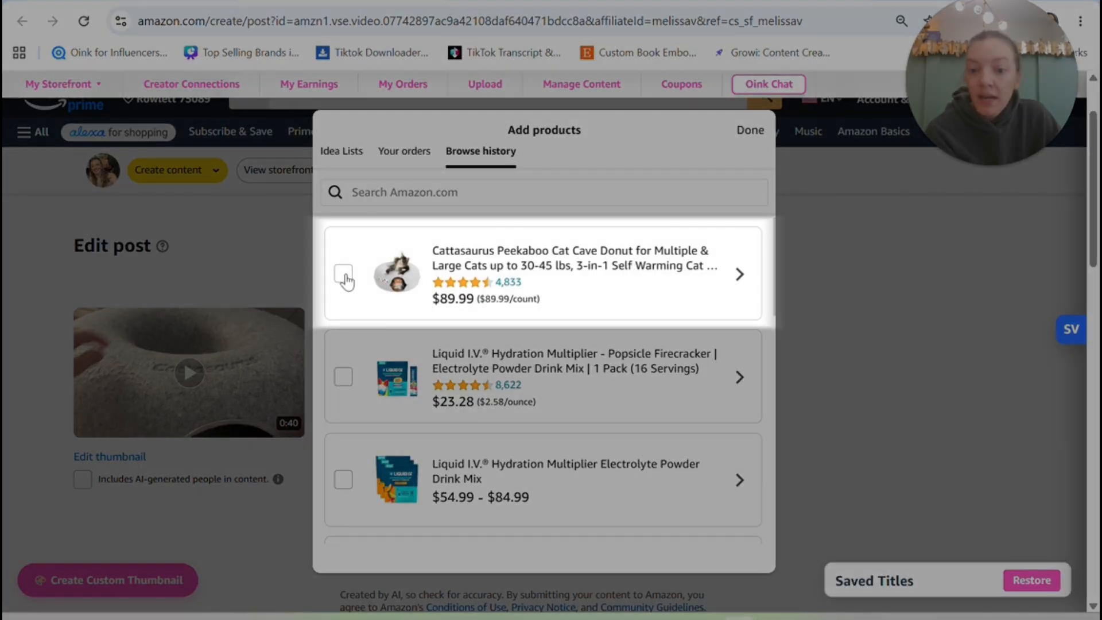
click(343, 276)
click(750, 131)
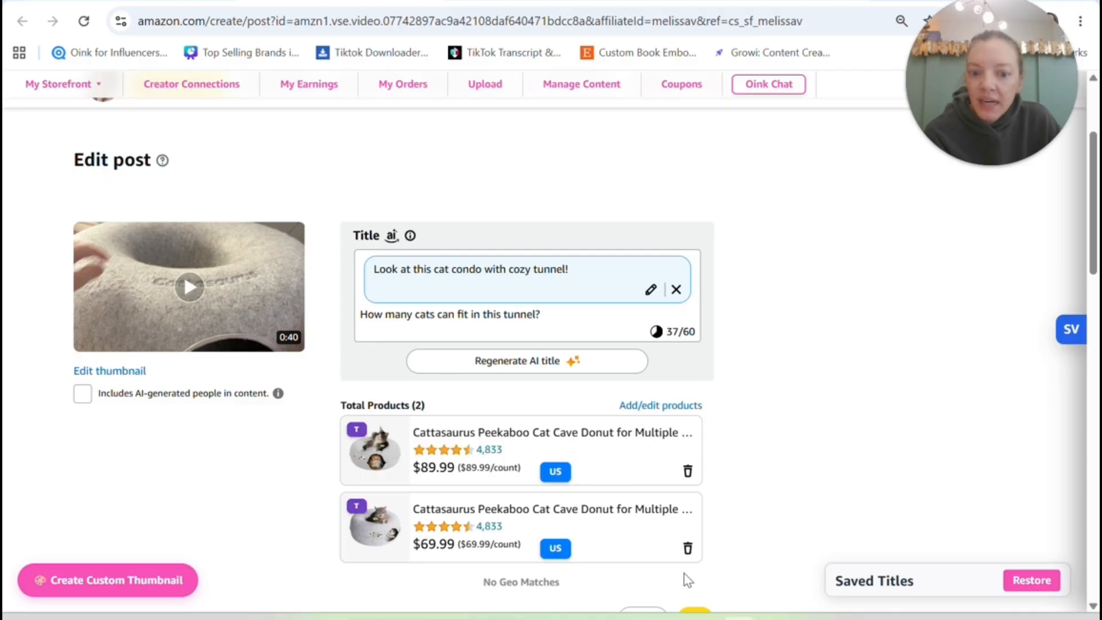
scroll(774, 491, down, 2)
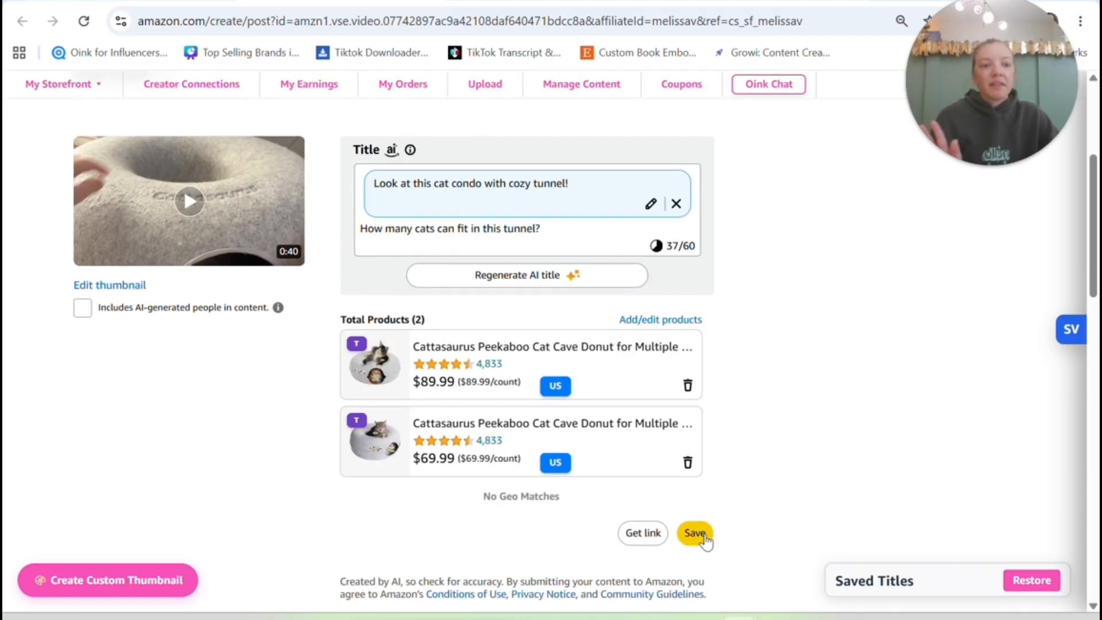
click(701, 536)
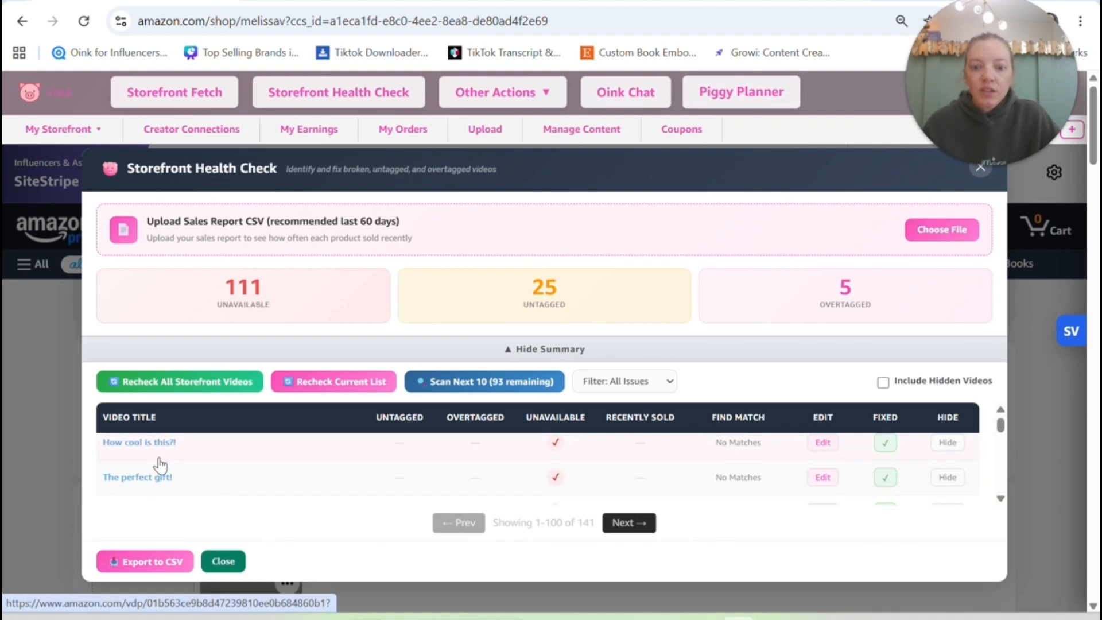
Find the video "My absolute favorite feature on any slipper" in the issue list and view its matches
click(999, 500)
click(999, 501)
click(999, 500)
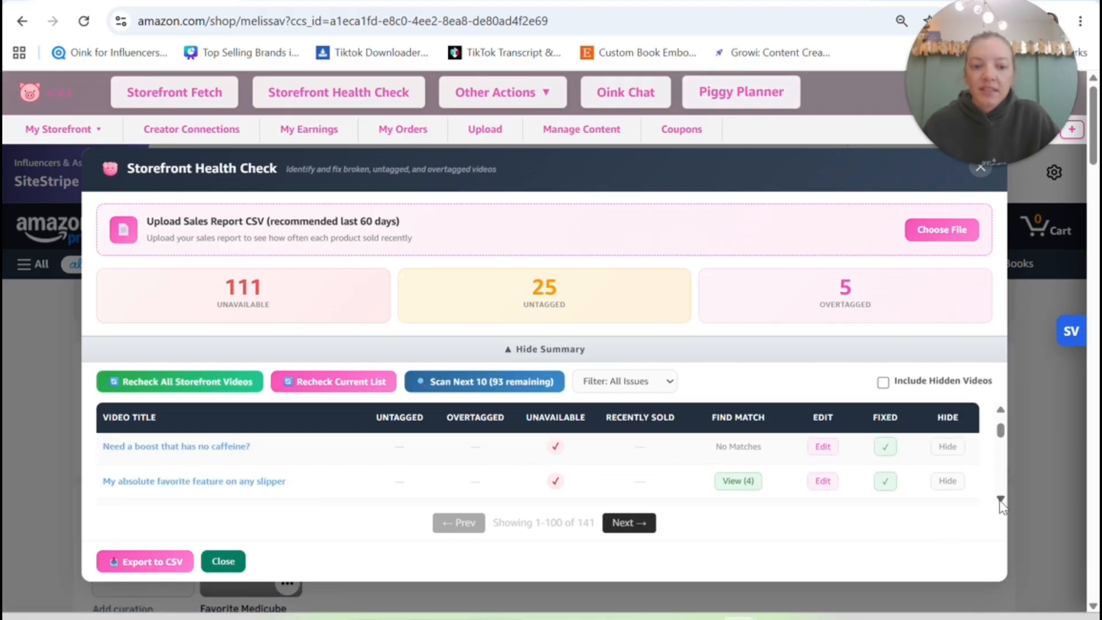
click(999, 500)
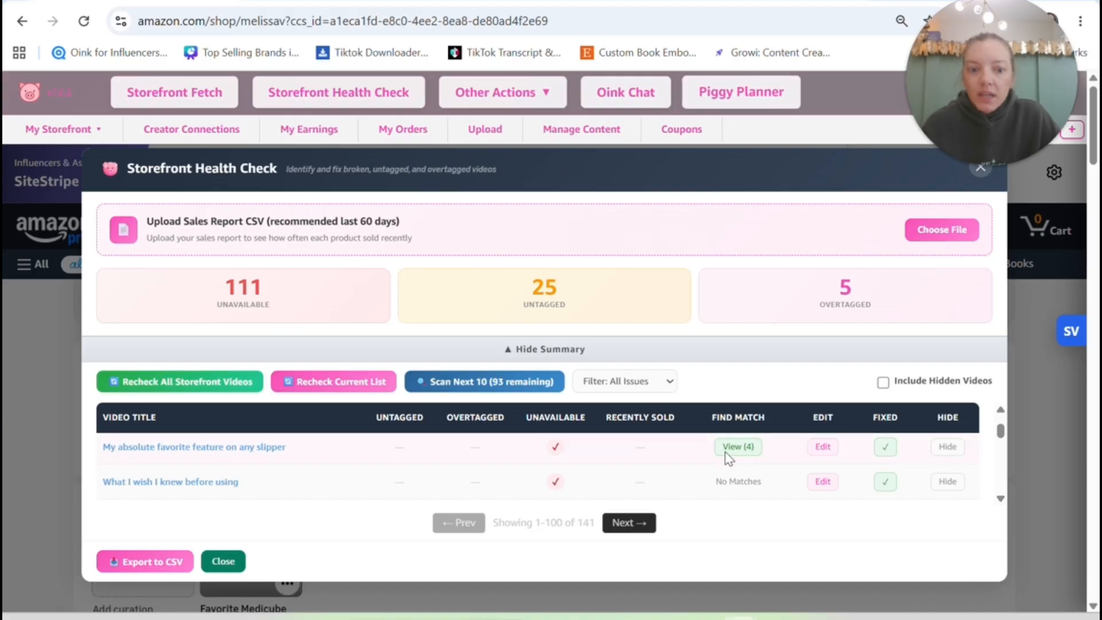
click(747, 451)
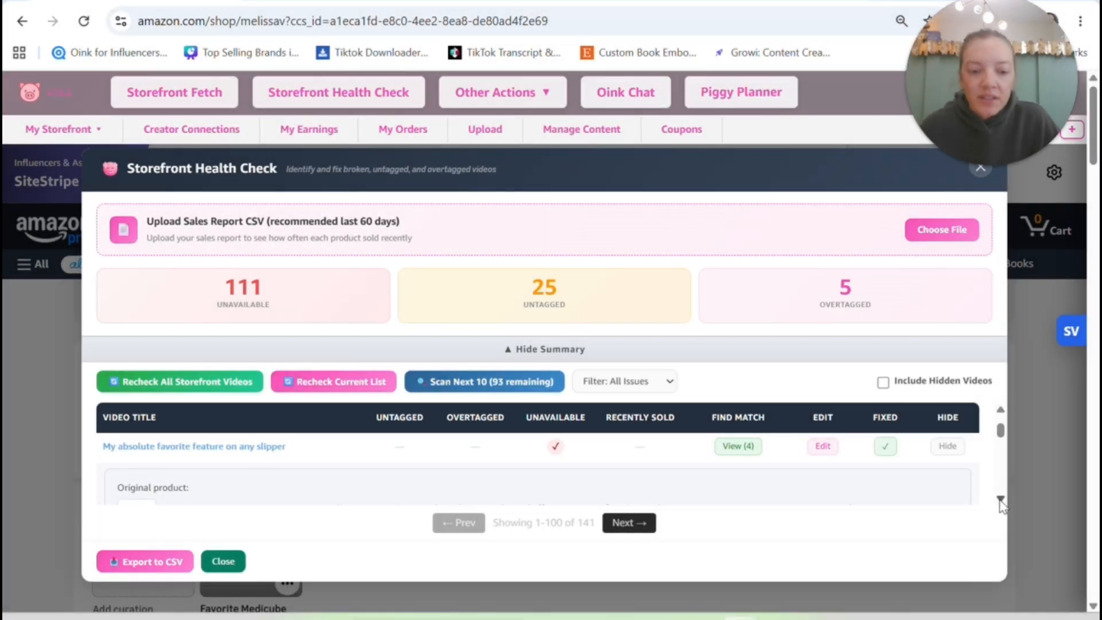
Compare the original DREAM PAIRS slippers with the matching results and open the product page of the 100% match
click(1000, 499)
click(1000, 499)
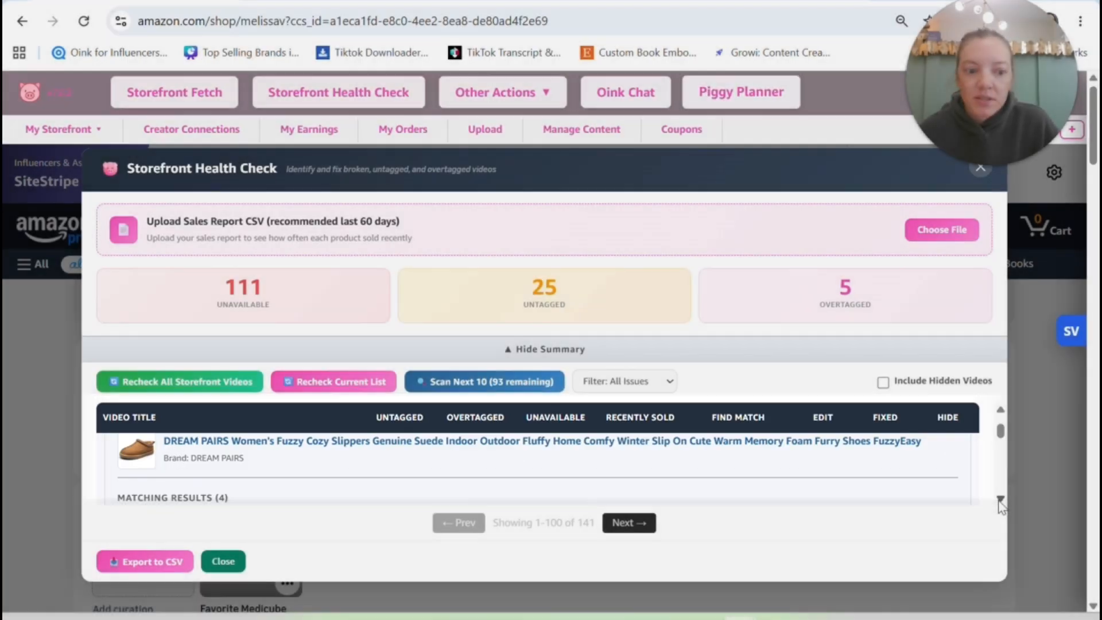
click(1000, 498)
click(1000, 499)
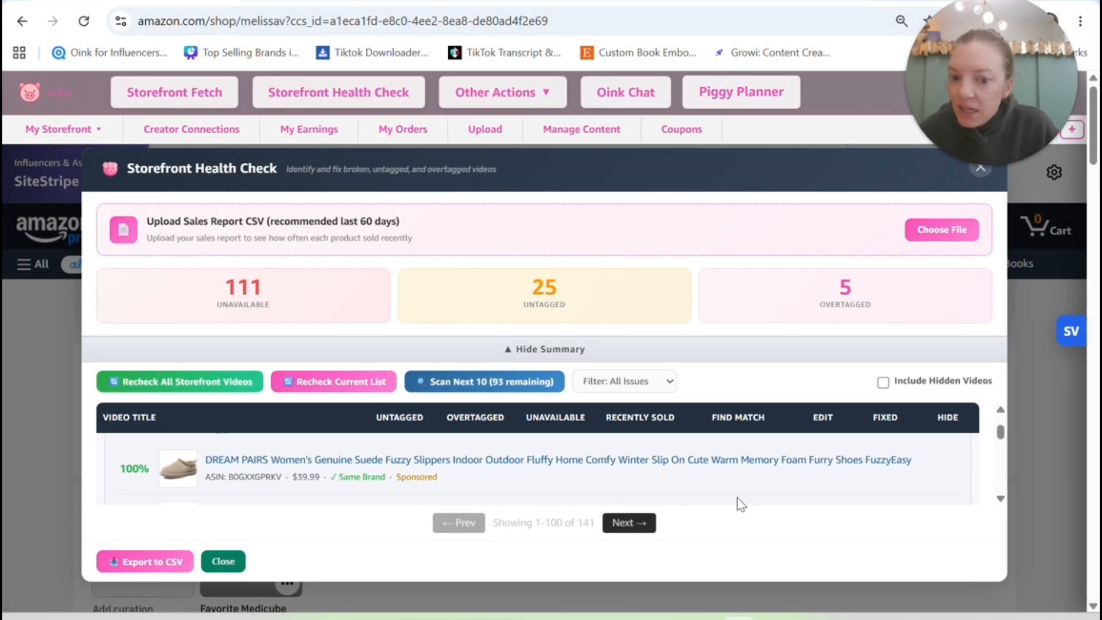
click(397, 464)
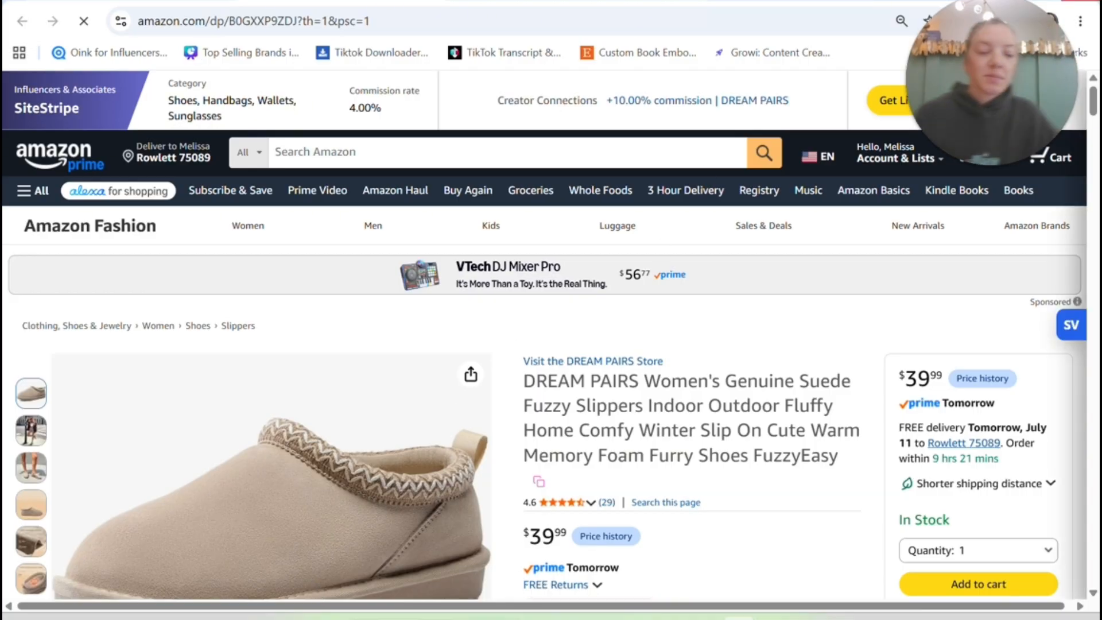
Accept the Affiliate+ 10% Creator Connections campaign for the DREAM PAIRS slippers and check the product's color options
scroll(594, 370, down, 3)
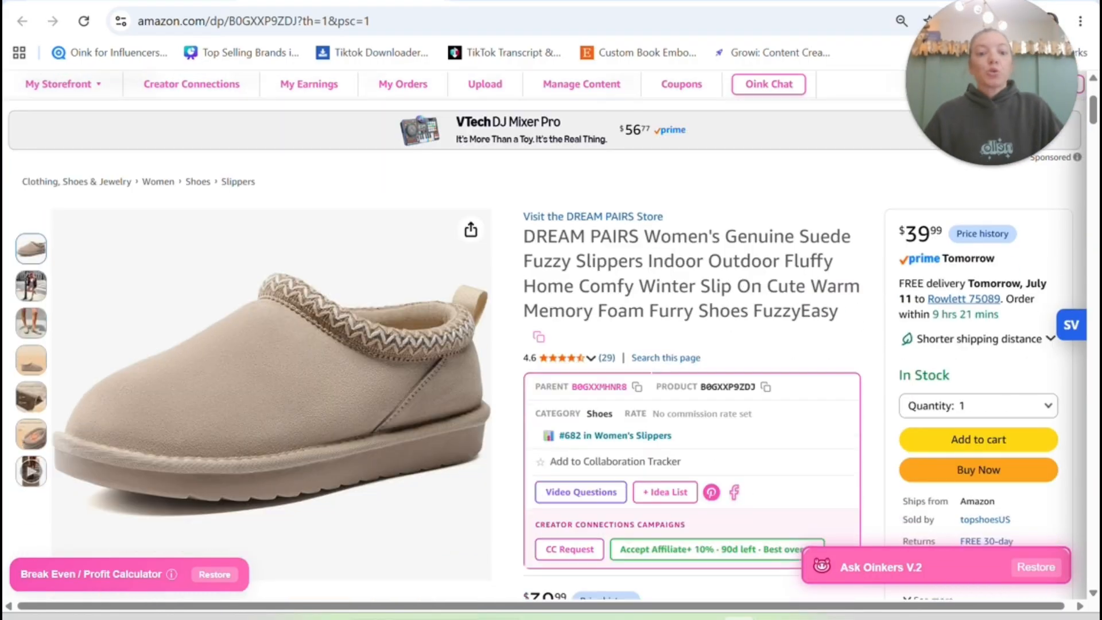
scroll(740, 479, down, 1)
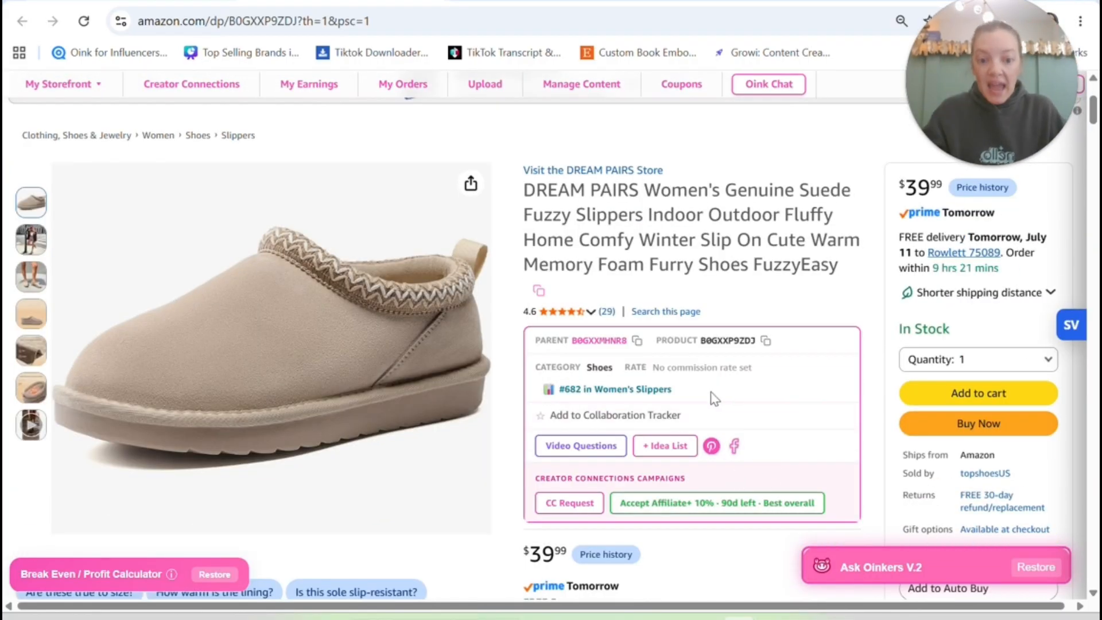
scroll(717, 487, down, 3)
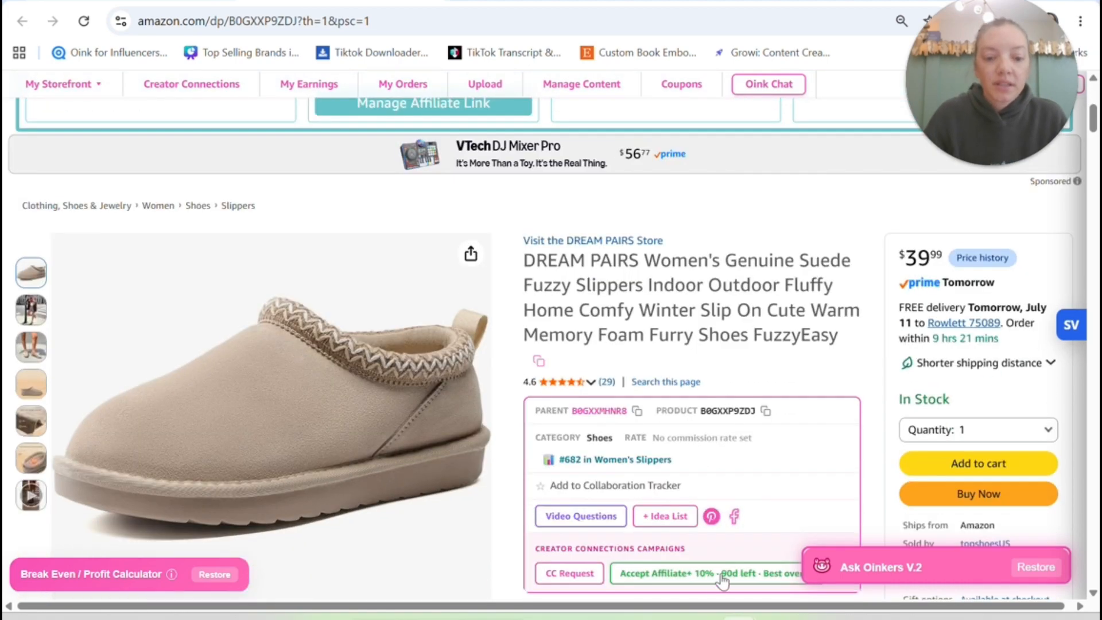
scroll(722, 581, down, 2)
click(757, 492)
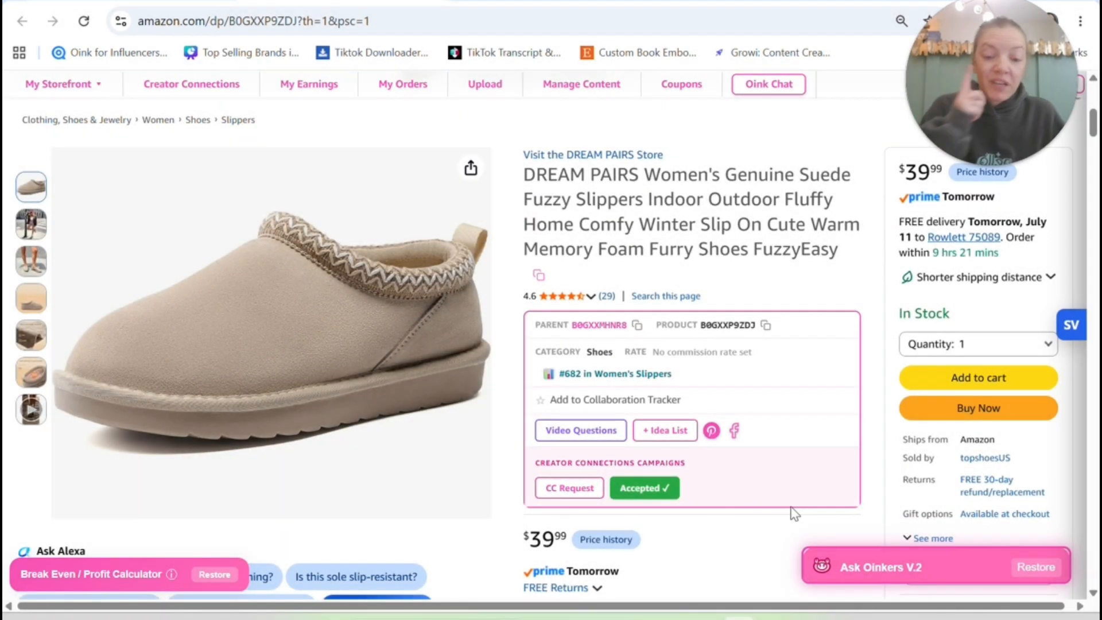
scroll(799, 485, down, 3)
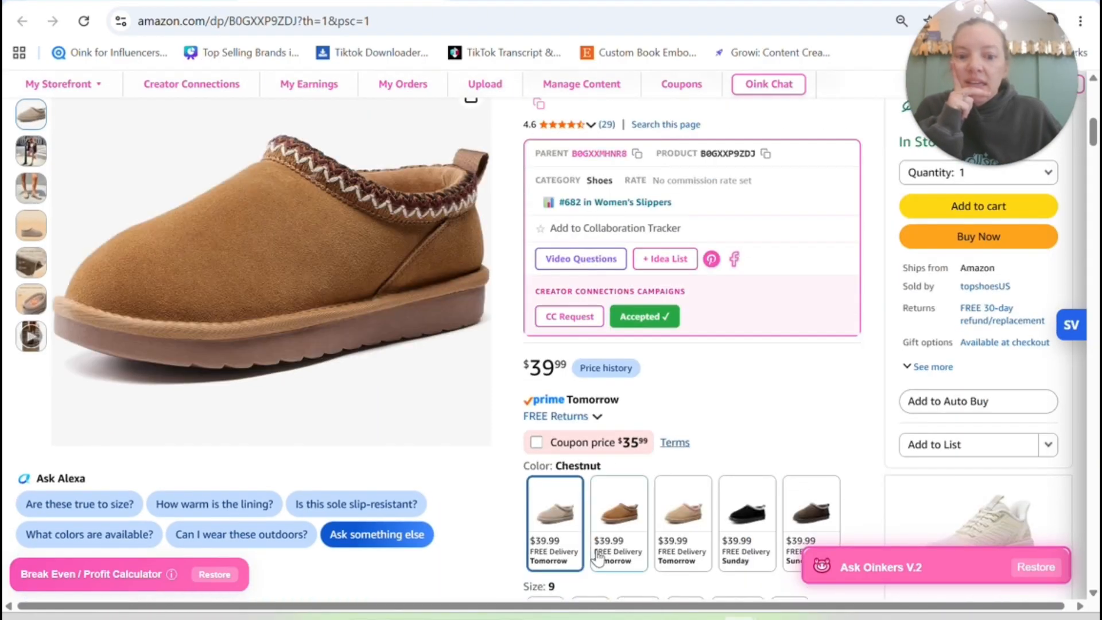
click(568, 548)
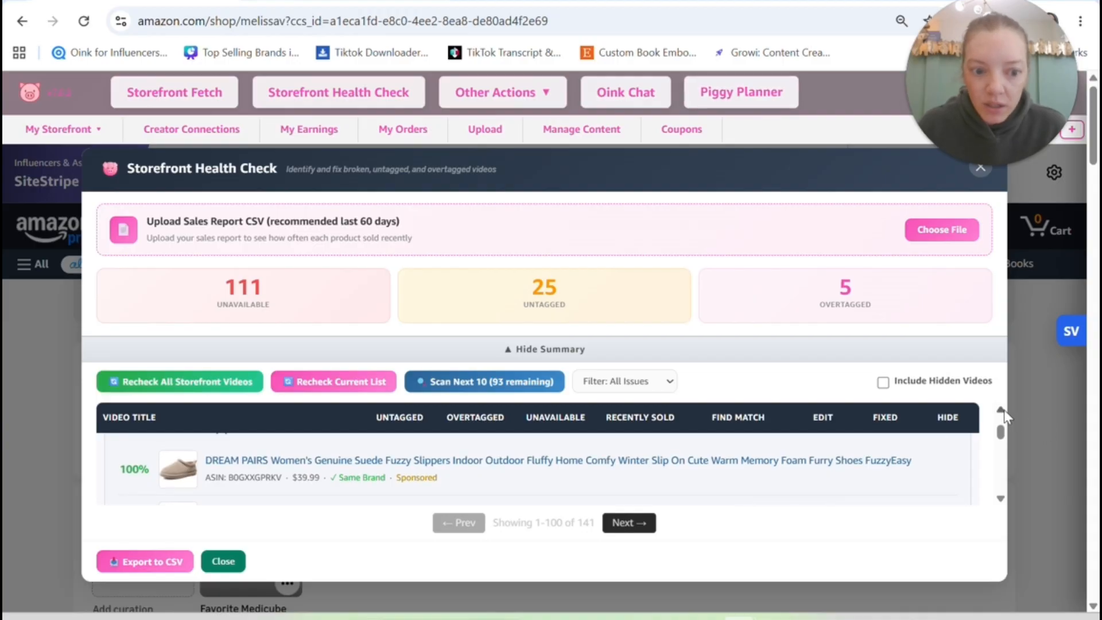
Open "My absolute favorite feature on any slipper" for editing and remove its currently unavailable DREAM PAIRS slippers
scroll(1003, 410, up, 5)
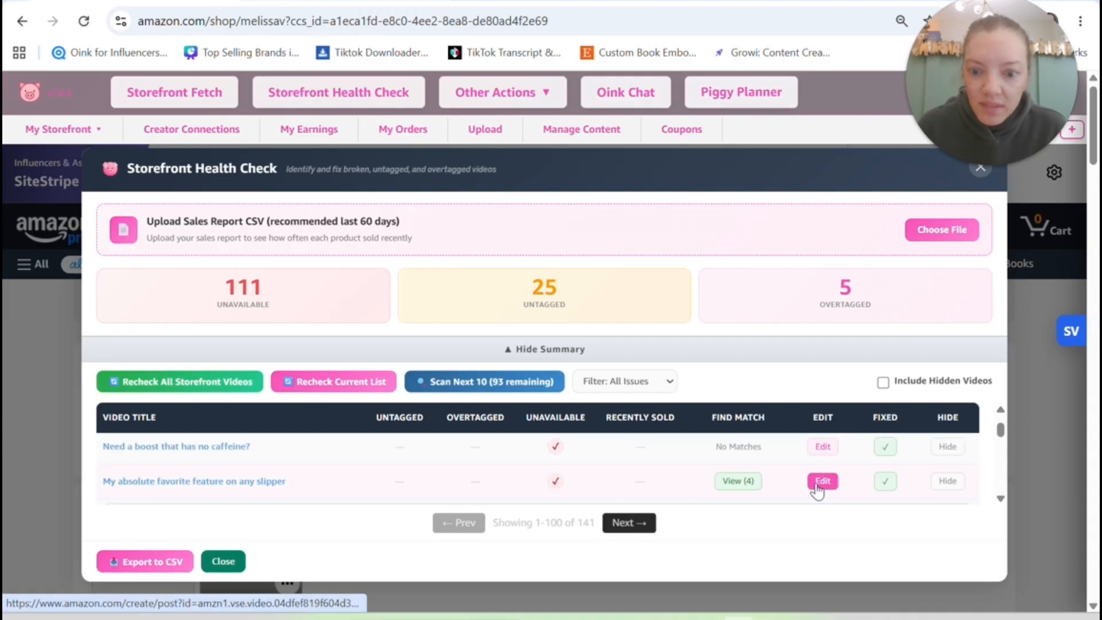
click(821, 484)
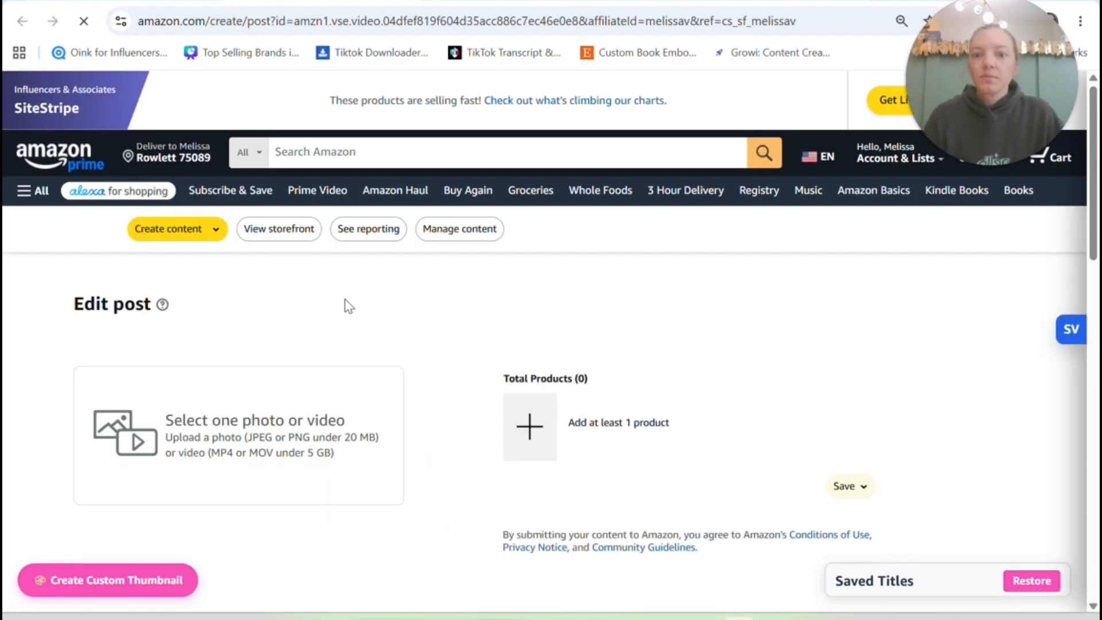
scroll(591, 398, down, 5)
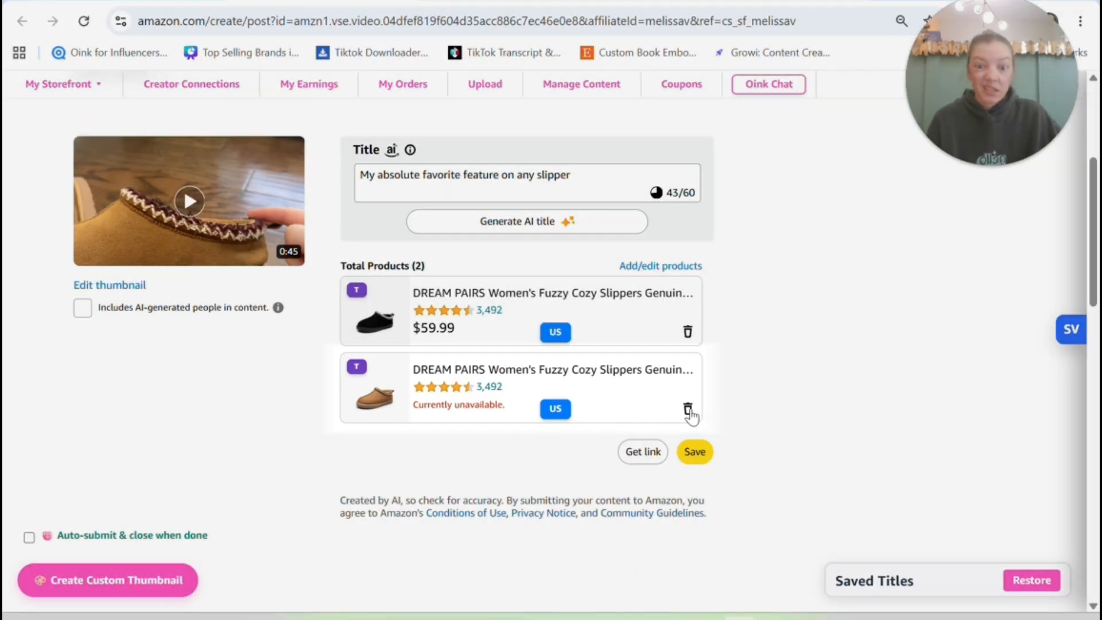
click(687, 409)
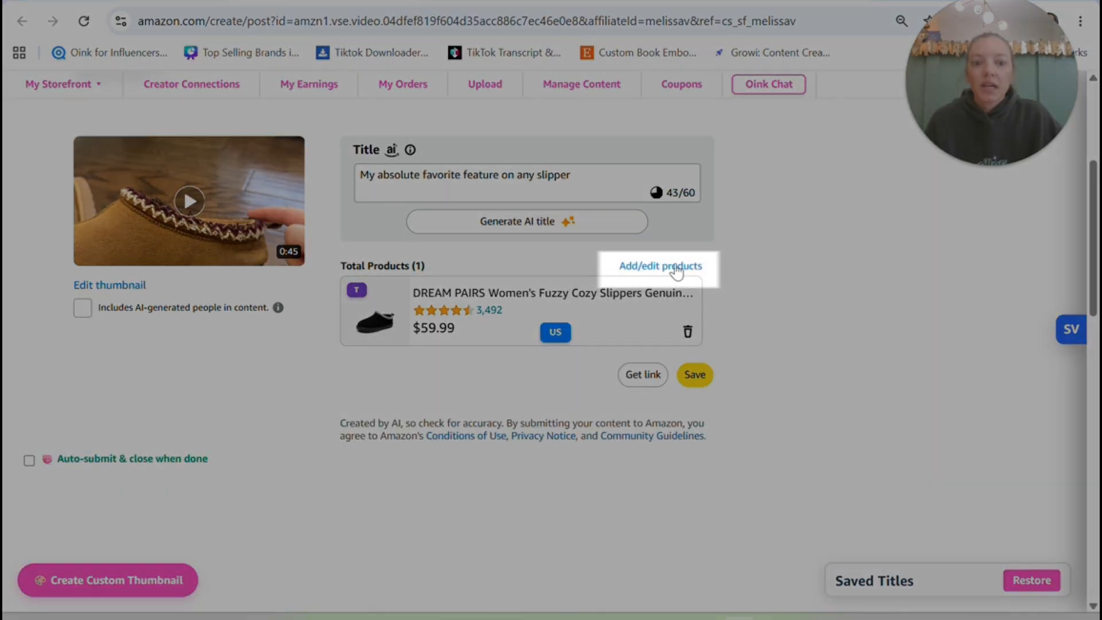
Tag the replacement slippers from the browse history on the slipper video and mark that video as fixed in the health check
click(676, 268)
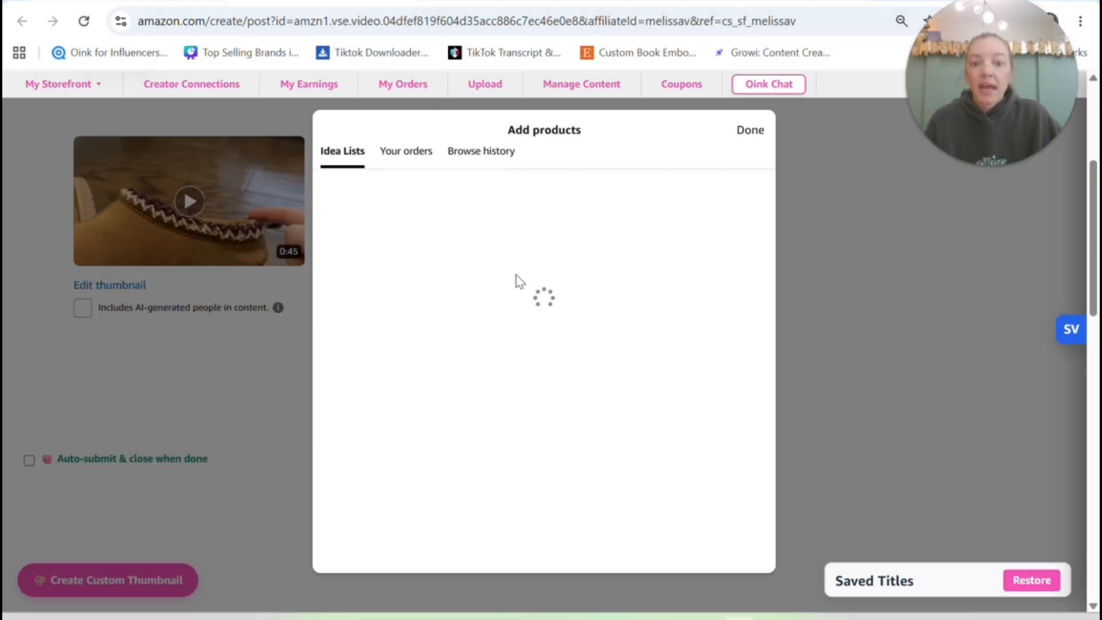
click(491, 152)
click(343, 285)
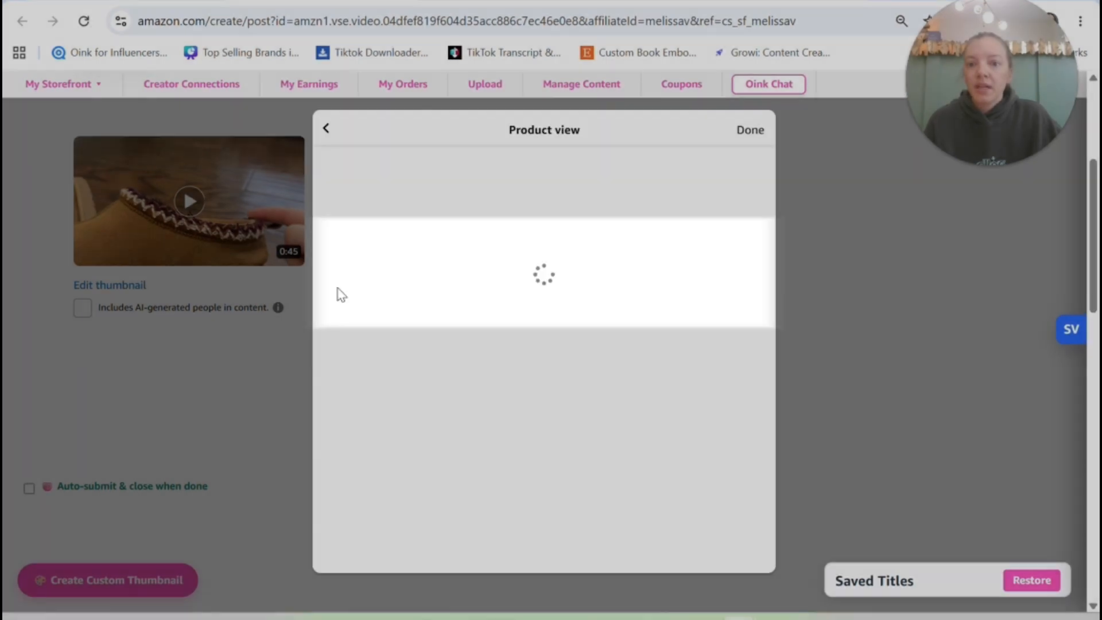
click(749, 136)
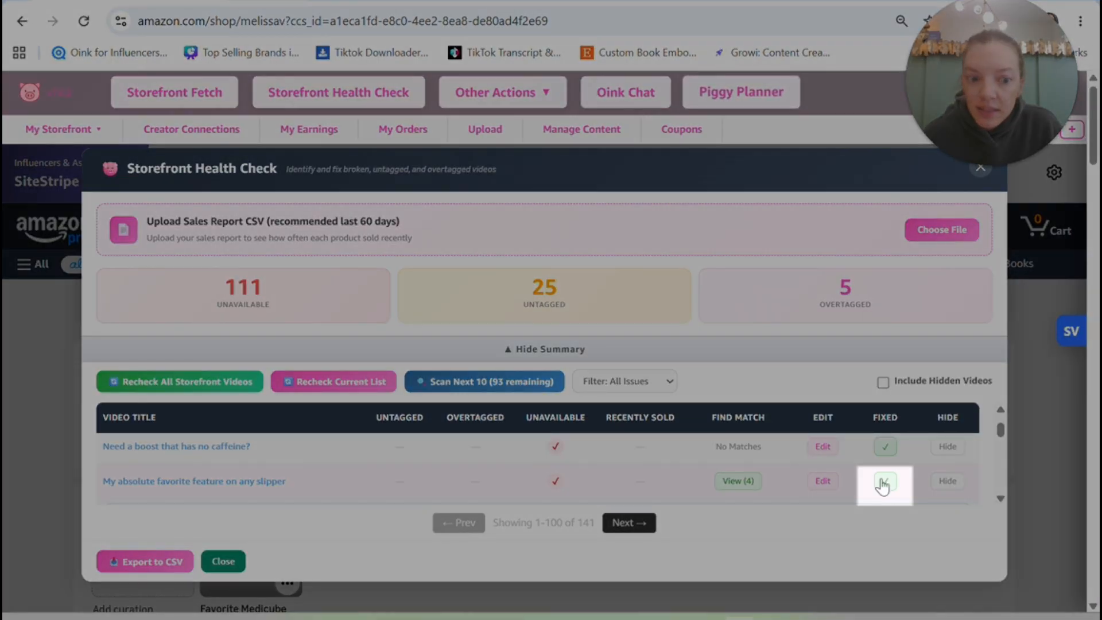
click(884, 481)
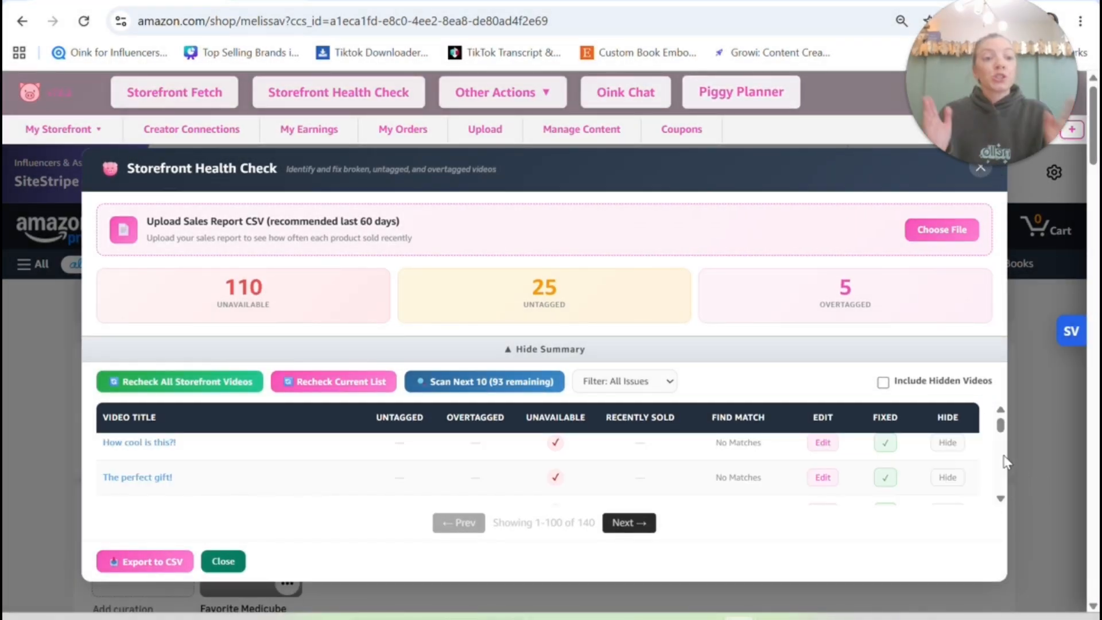